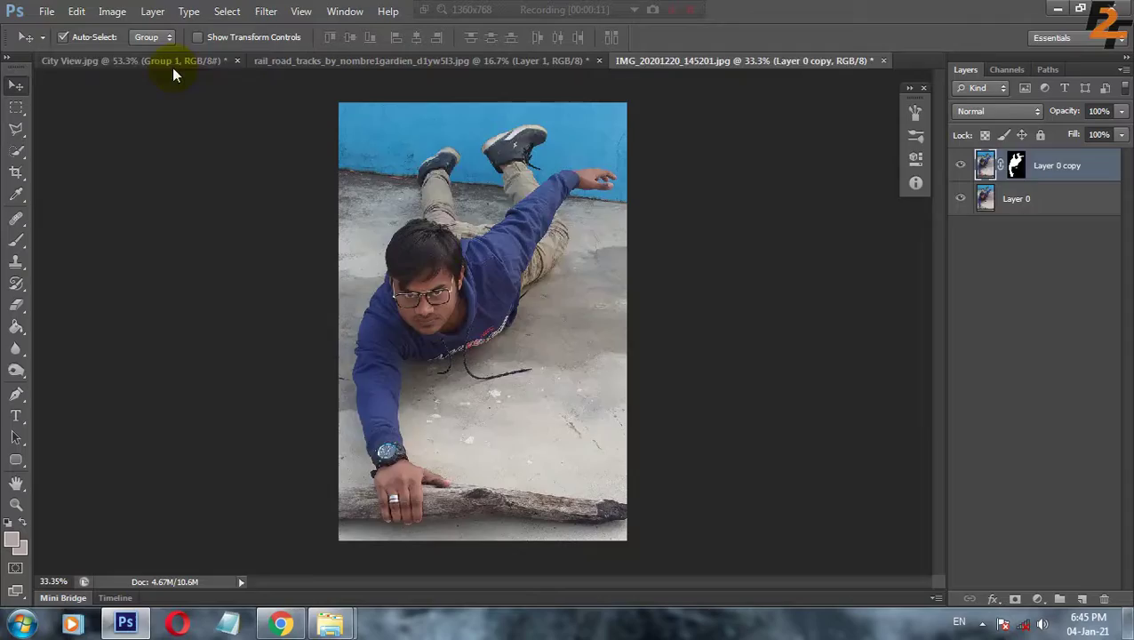
Position the railroad tracks lower within the City View image.
click(173, 62)
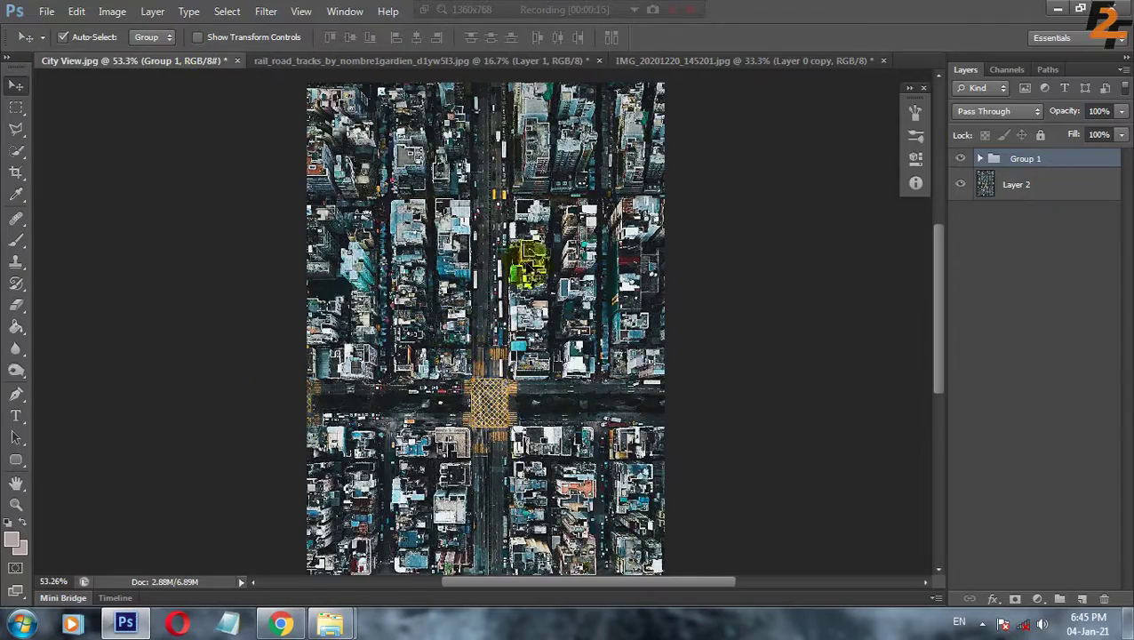
click(391, 61)
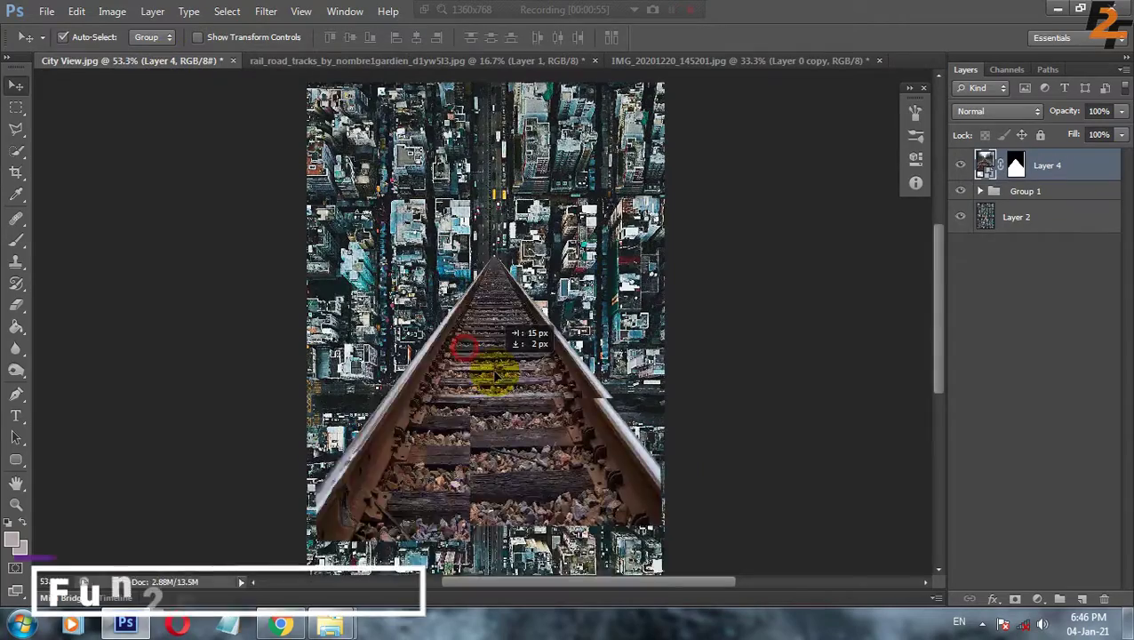
drag(496, 375, 480, 412)
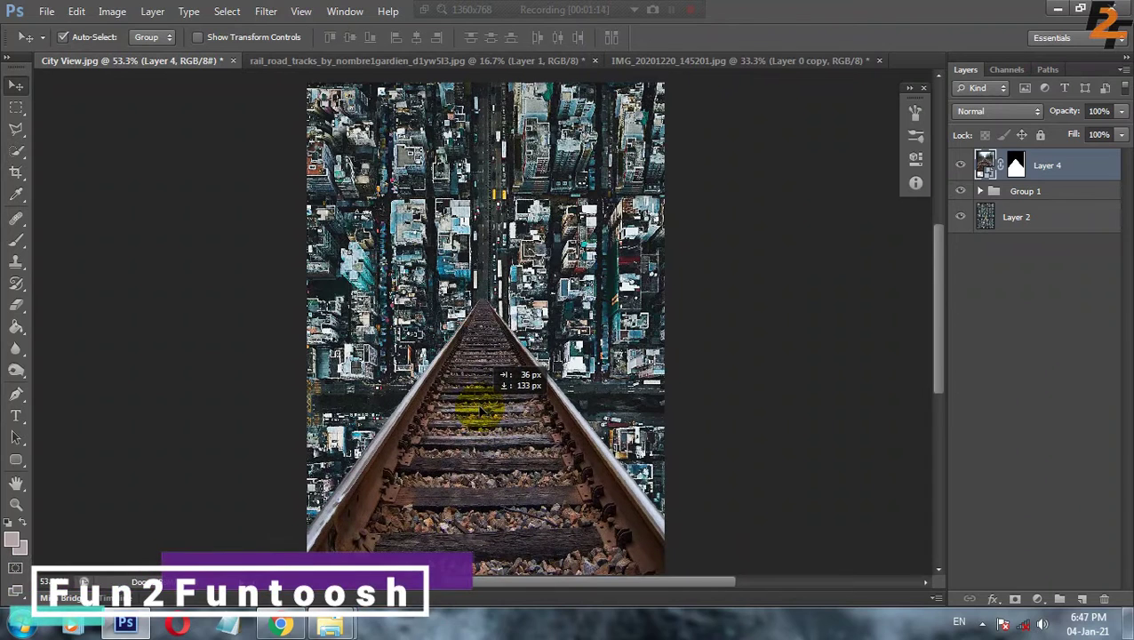
Add a Hue/Saturation adjustment to the tracks with Hue +21 and Saturation about -86.
click(1038, 604)
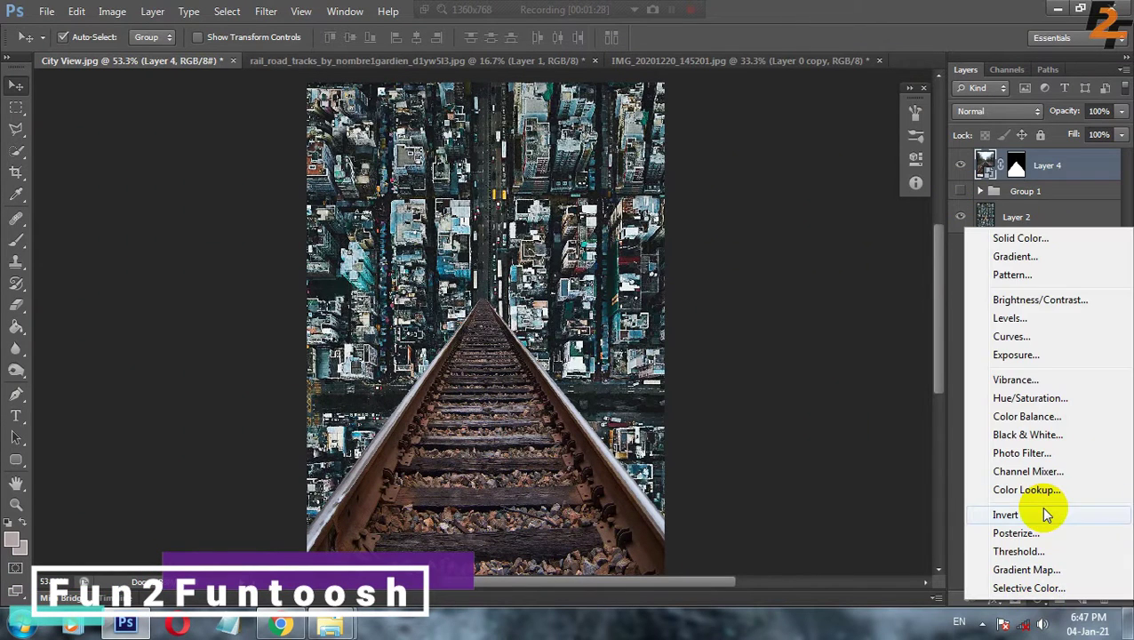
click(1049, 397)
mouse_move(800, 219)
mouse_down()
mouse_move(678, 252)
mouse_move(688, 256)
mouse_up()
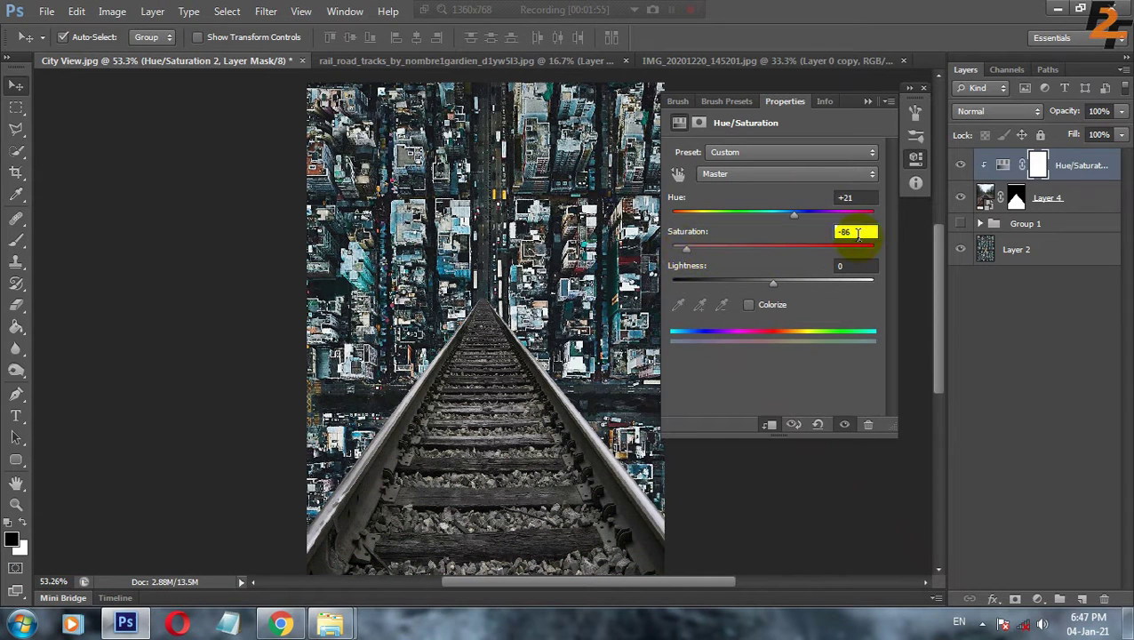
click(1037, 601)
Set Color Balance midtones Cyan-Red to -42, then add a clipped Color Balance with shadows -30 and -41.
click(1039, 440)
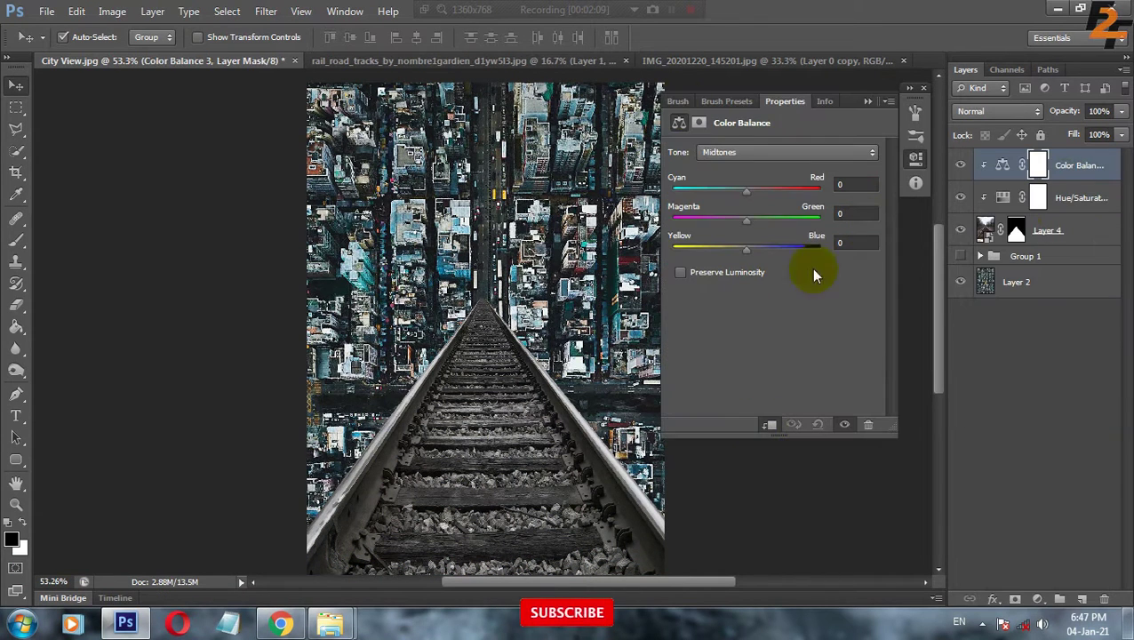
drag(745, 191, 711, 191)
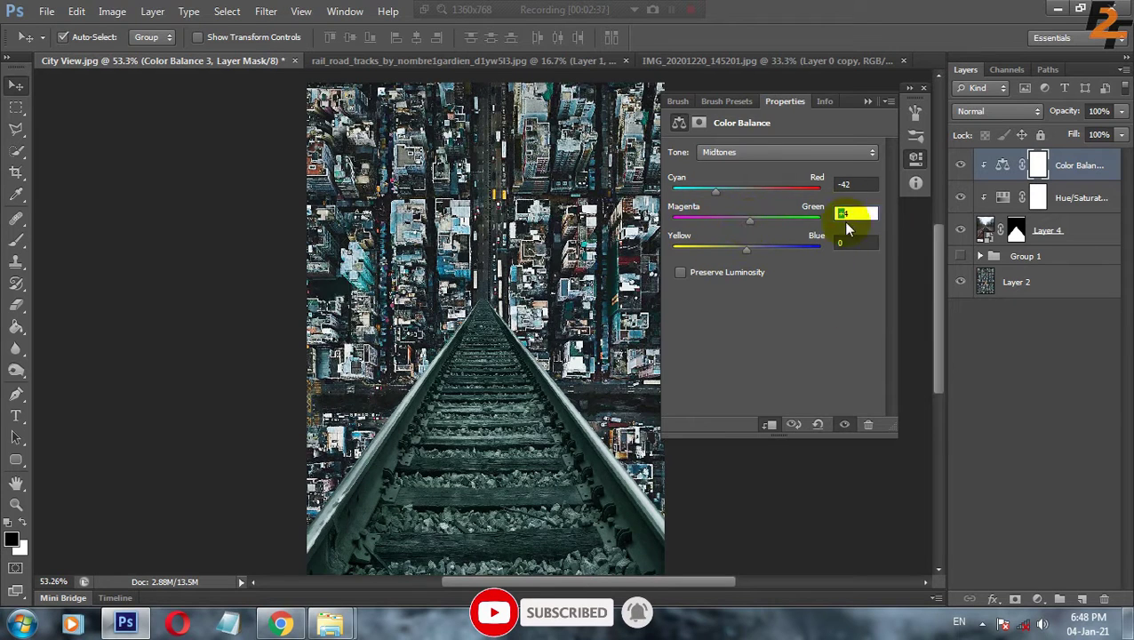
click(867, 100)
click(728, 164)
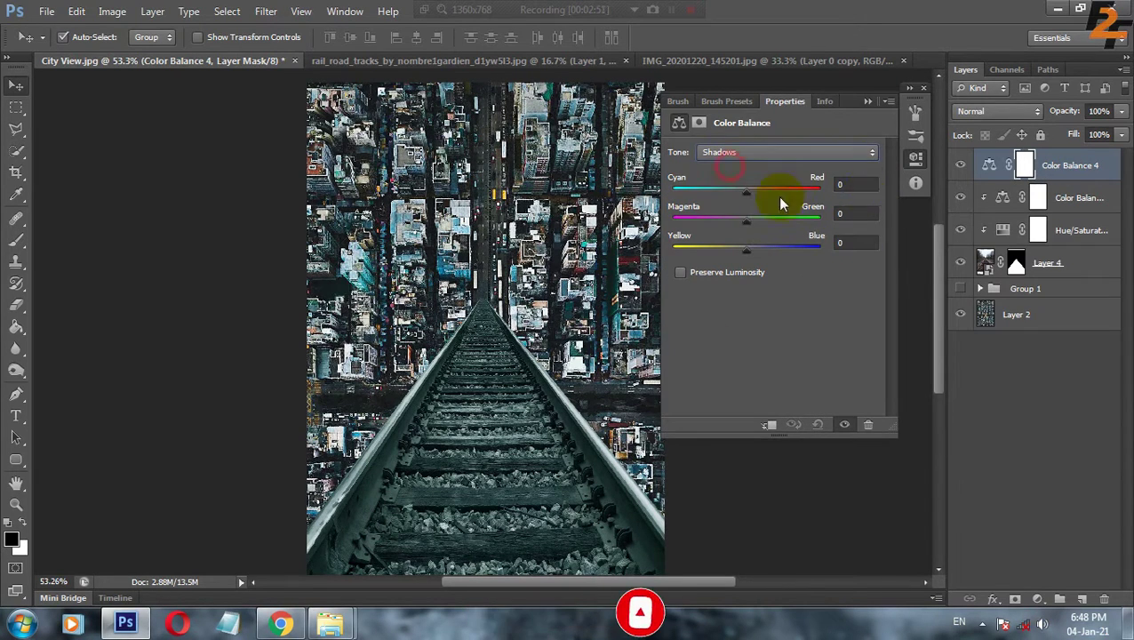
text(-30)
click(844, 243)
text(-41)
click(769, 424)
Set the second Color Balance midtones Cyan-Red value to -19.
click(786, 152)
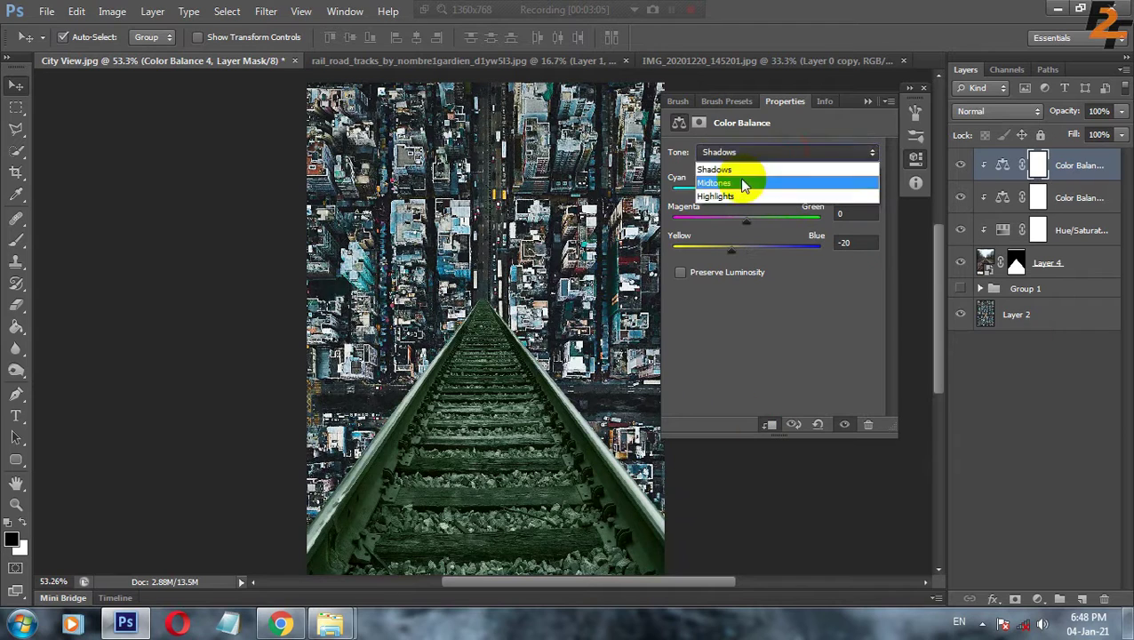
click(741, 183)
text(-19)
key(Tab)
key(Tab)
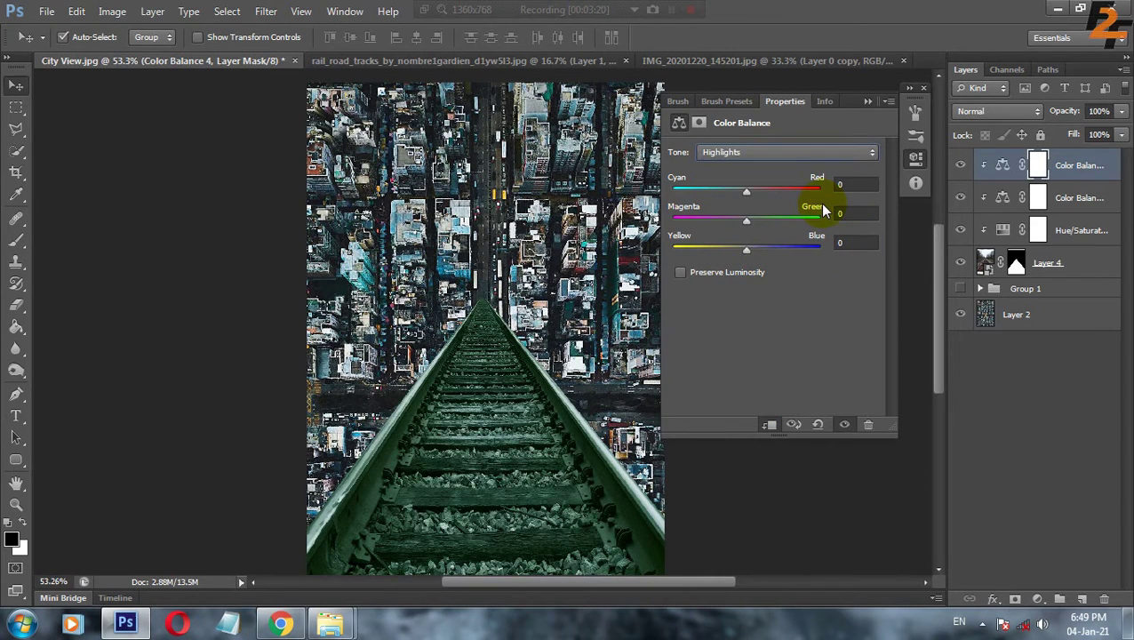
Set the highlights to -15, 24 and 55, and tweak the shadows' Yellow-Blue balance.
click(853, 184)
text(-15)
key(Tab)
text(24)
key(Tab)
text(55)
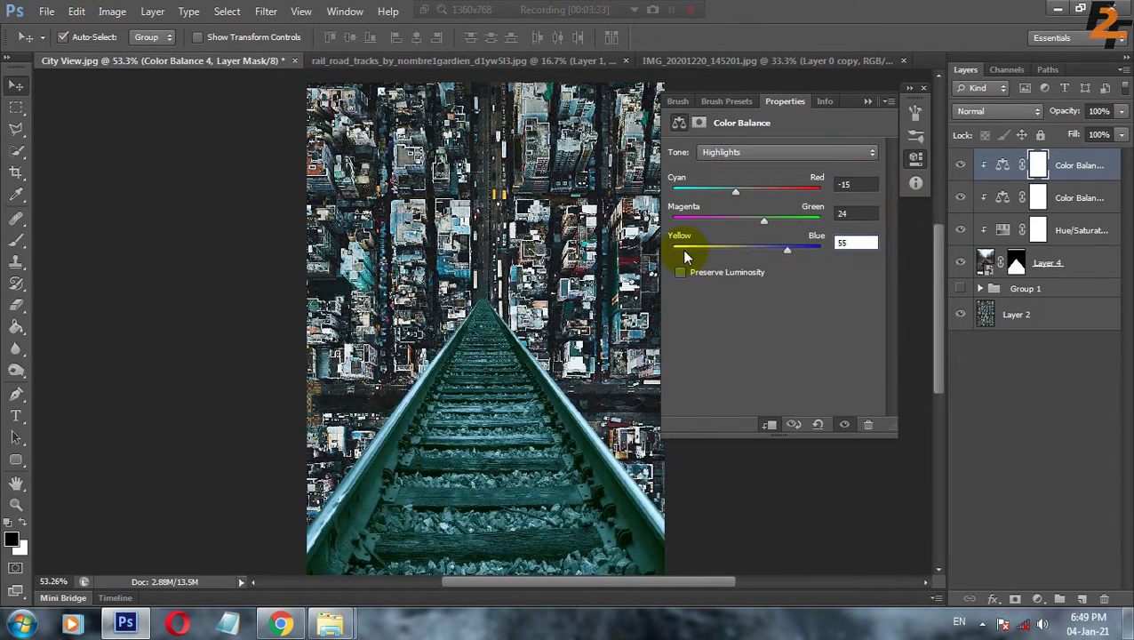
scroll(730, 153, up, 2)
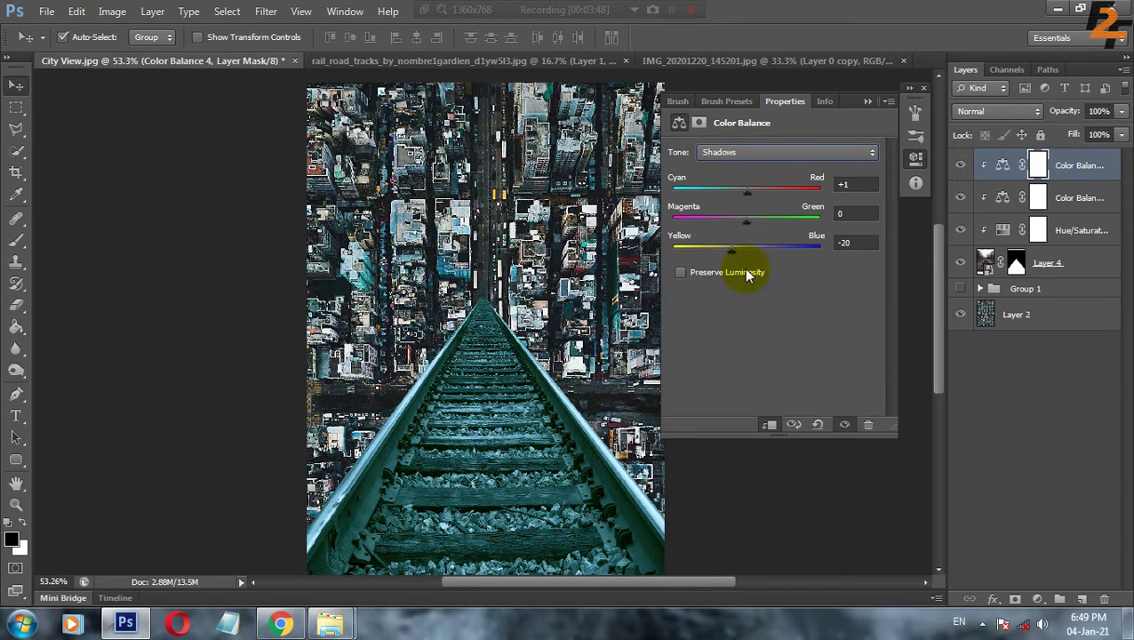
drag(730, 250, 742, 253)
Warm the tracks' midtones (Cyan-Red +40, Magenta-Green -8) and move Layer 0 copy to the top.
scroll(740, 152, down, 1)
mouse_move(745, 202)
mouse_down()
mouse_move(800, 194)
mouse_move(730, 222)
mouse_up()
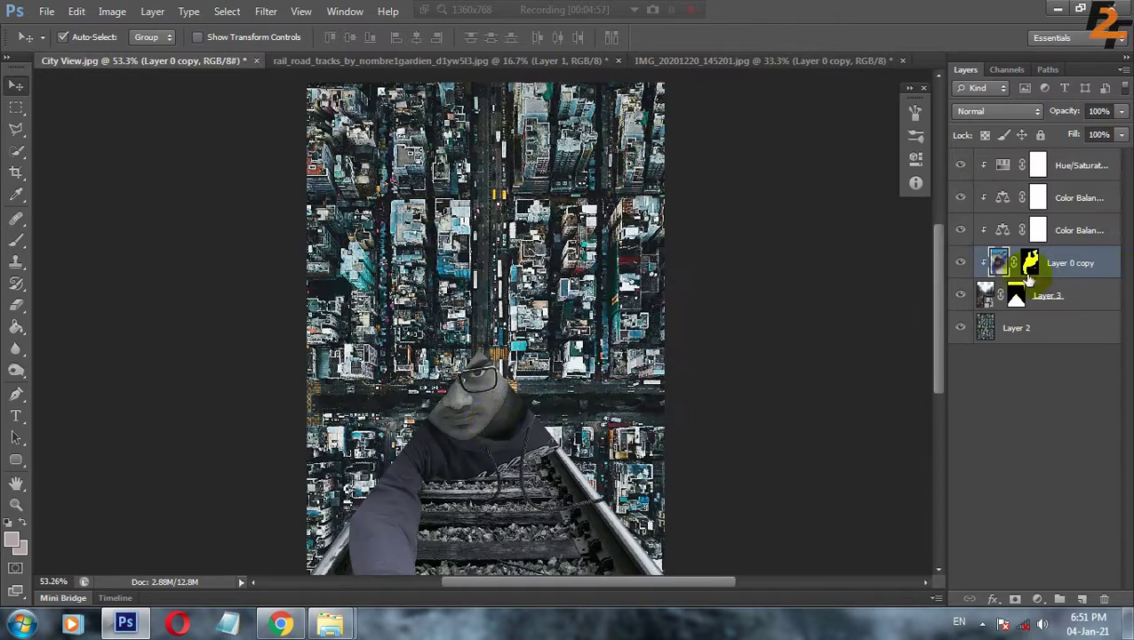
drag(1028, 278, 1085, 169)
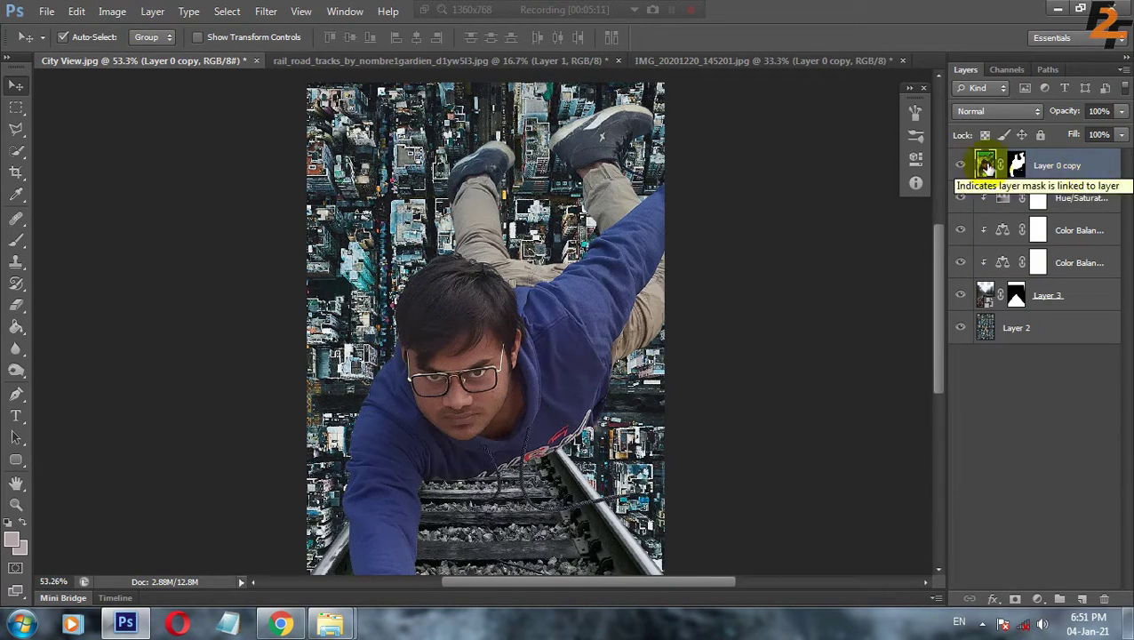
right_click(1067, 165)
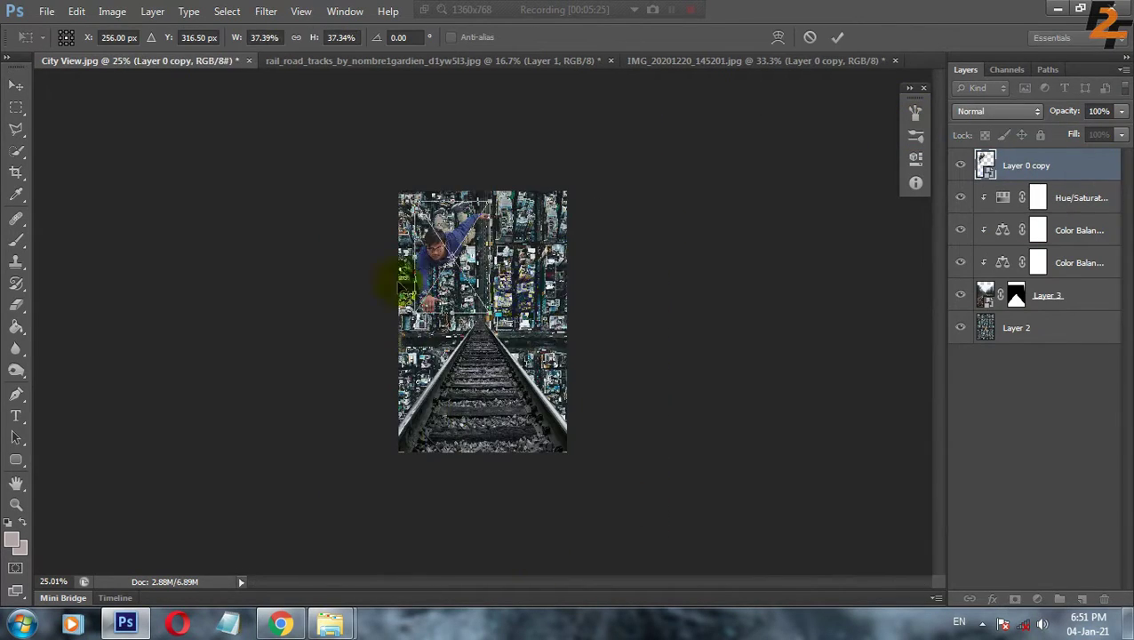
Scale the man to about 34% and skew him to lie between the rails.
drag(578, 562, 565, 558)
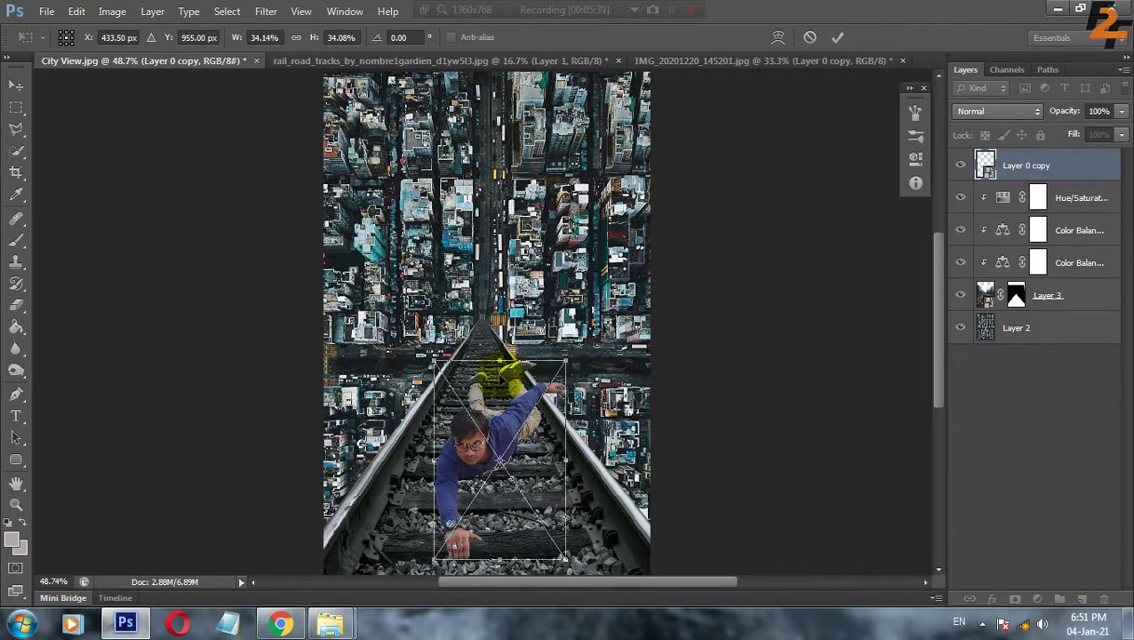
drag(502, 356, 491, 368)
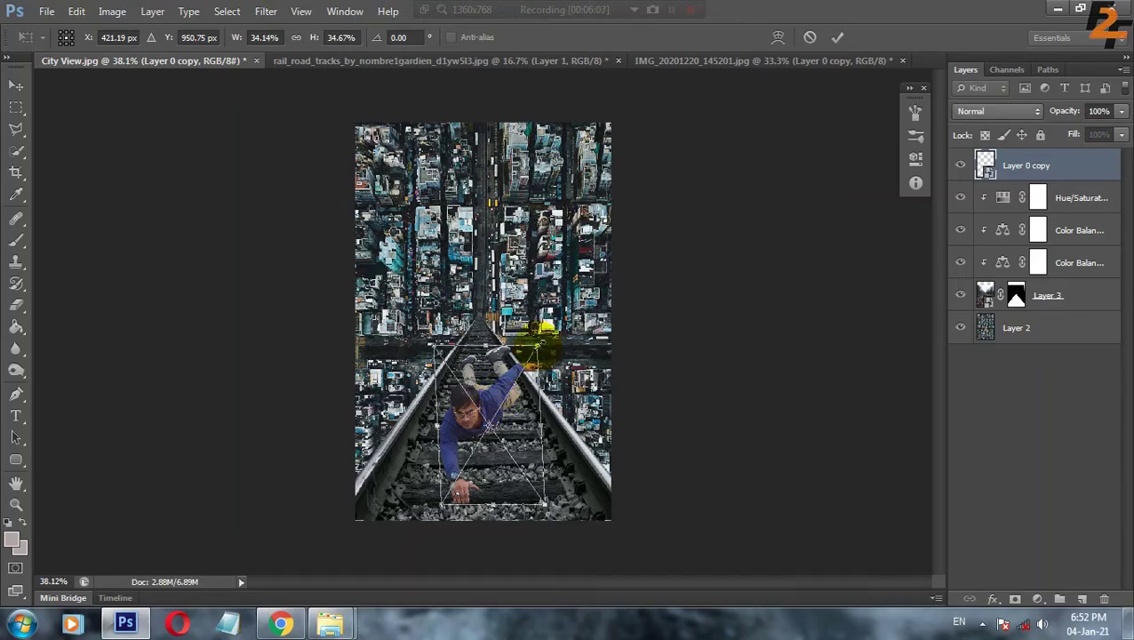
key(Return)
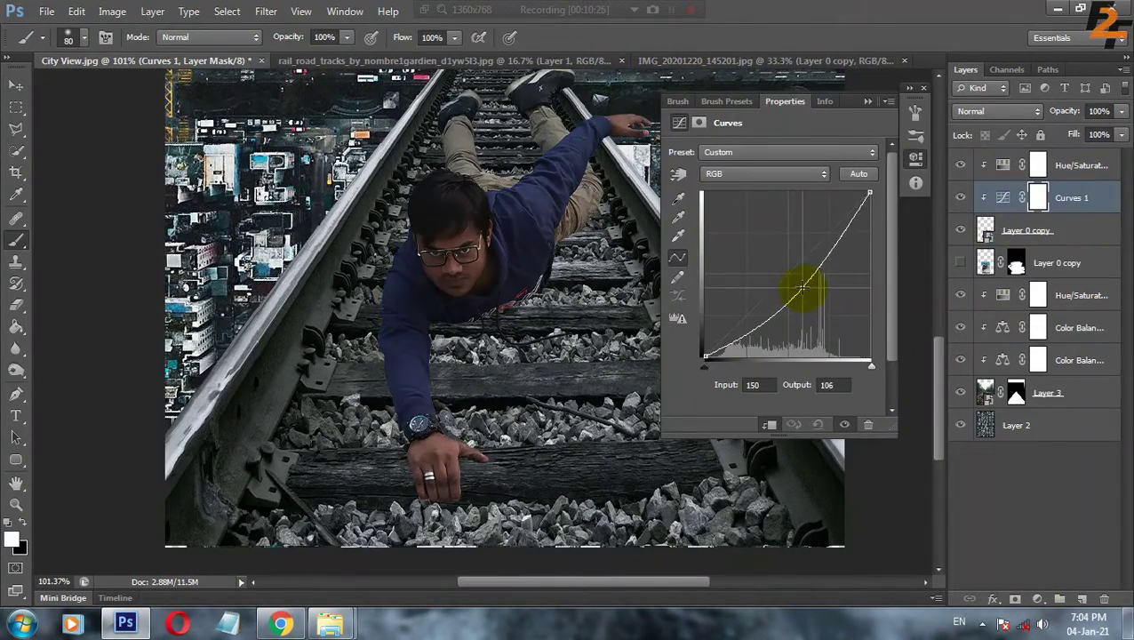
Invert the Curves mask to black and paint the darkening back in around the man's arm.
click(1038, 197)
key(ctrl+i)
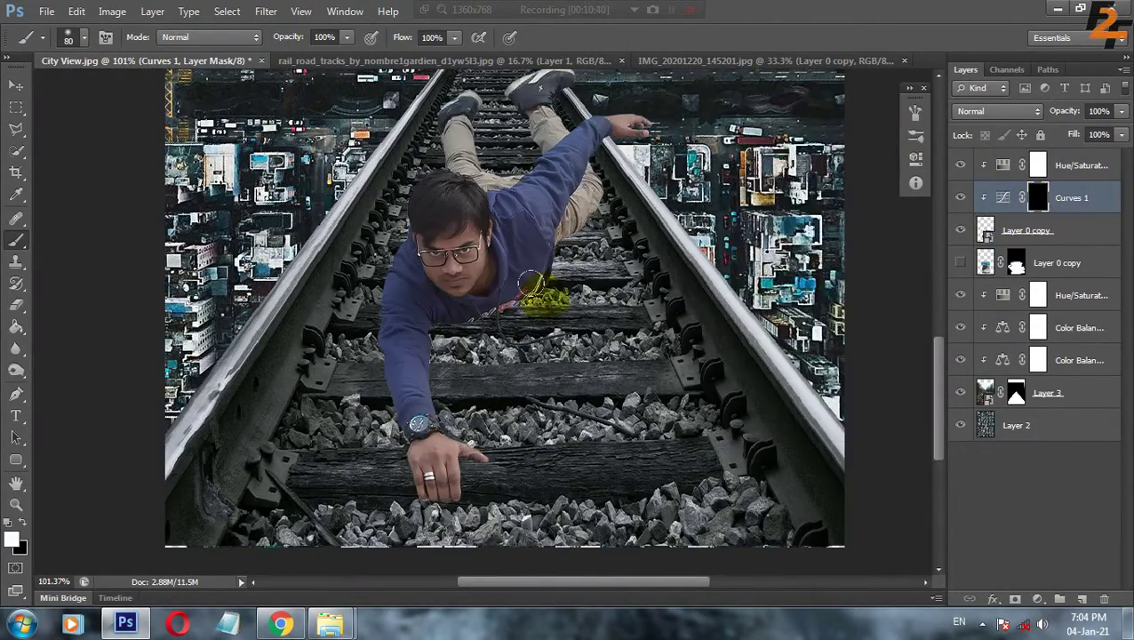
drag(540, 287, 449, 393)
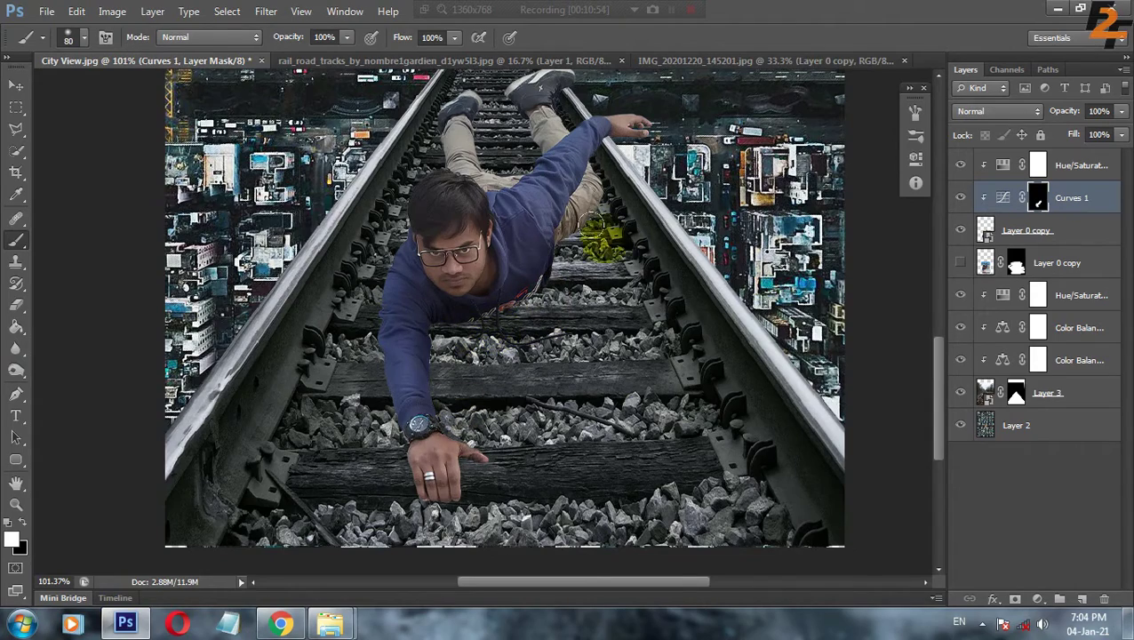
scroll(577, 232, down, 3)
key(bracketleft)
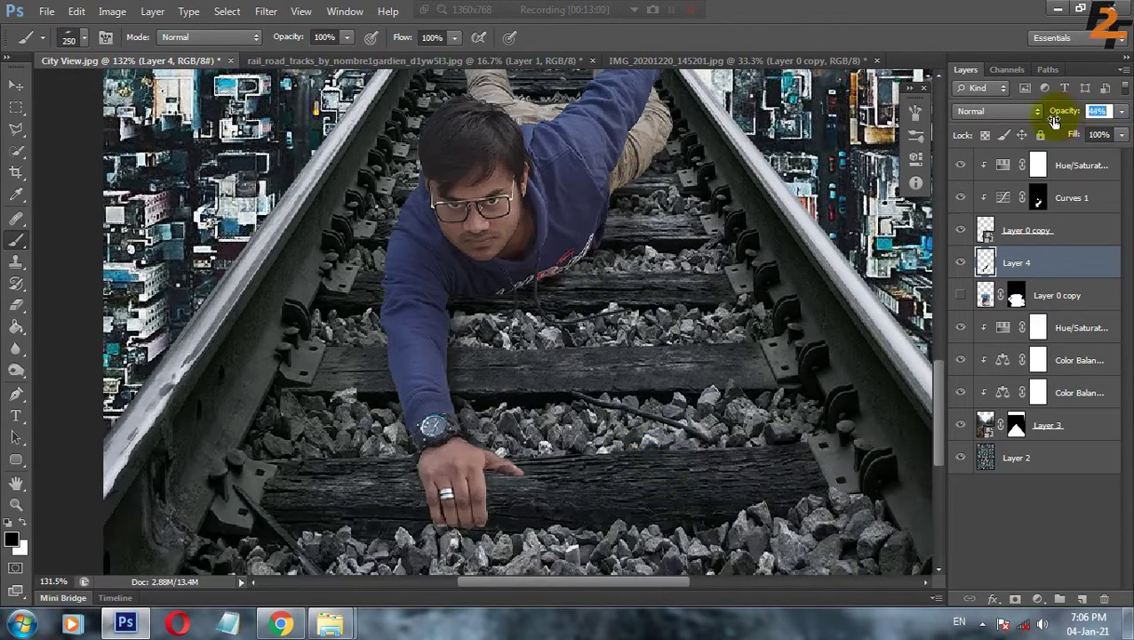
Paint light shading near the man's hand and along his hoodie arm, then shrink the brush to 20.
drag(524, 351, 535, 329)
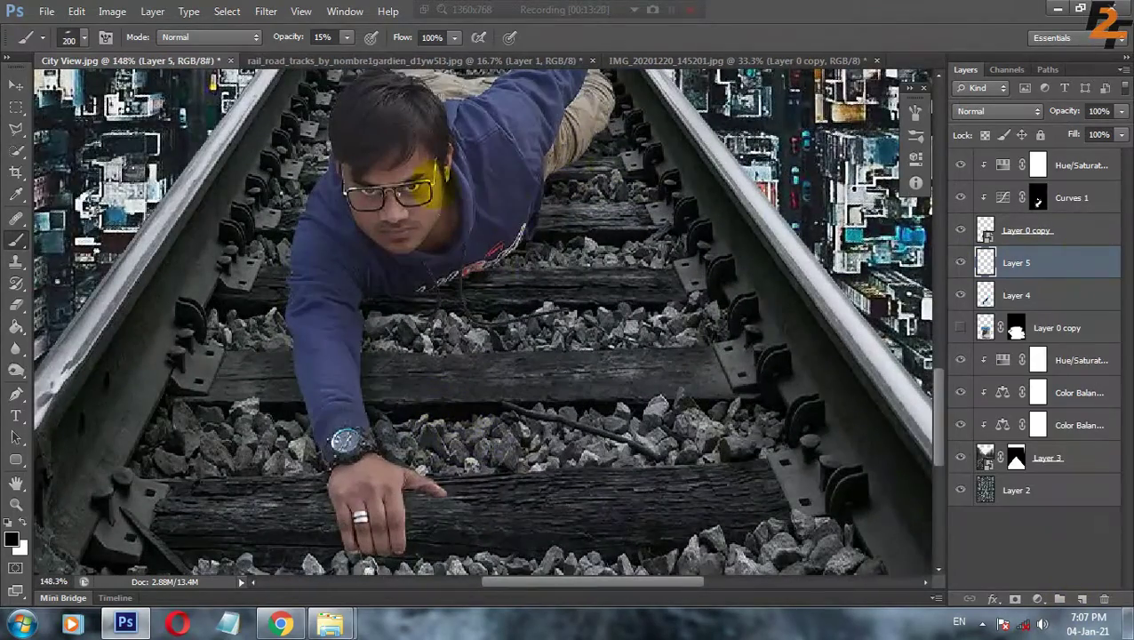
drag(537, 204, 425, 275)
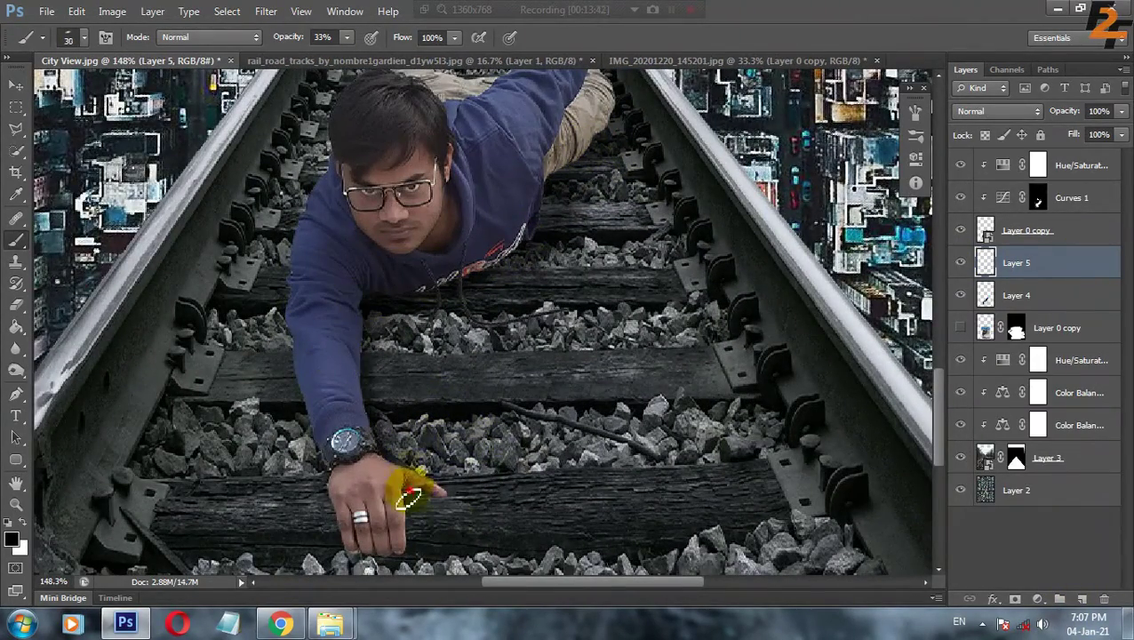
scroll(433, 494, up, 5)
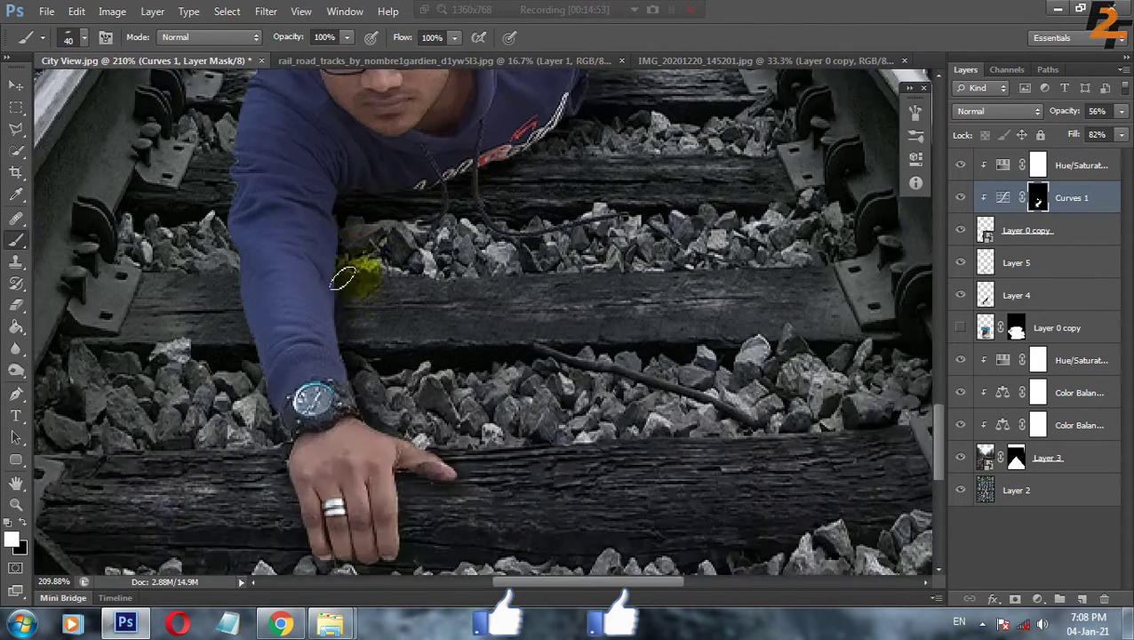
scroll(464, 451, down, 2)
scroll(464, 451, down, 2)
scroll(463, 451, down, 2)
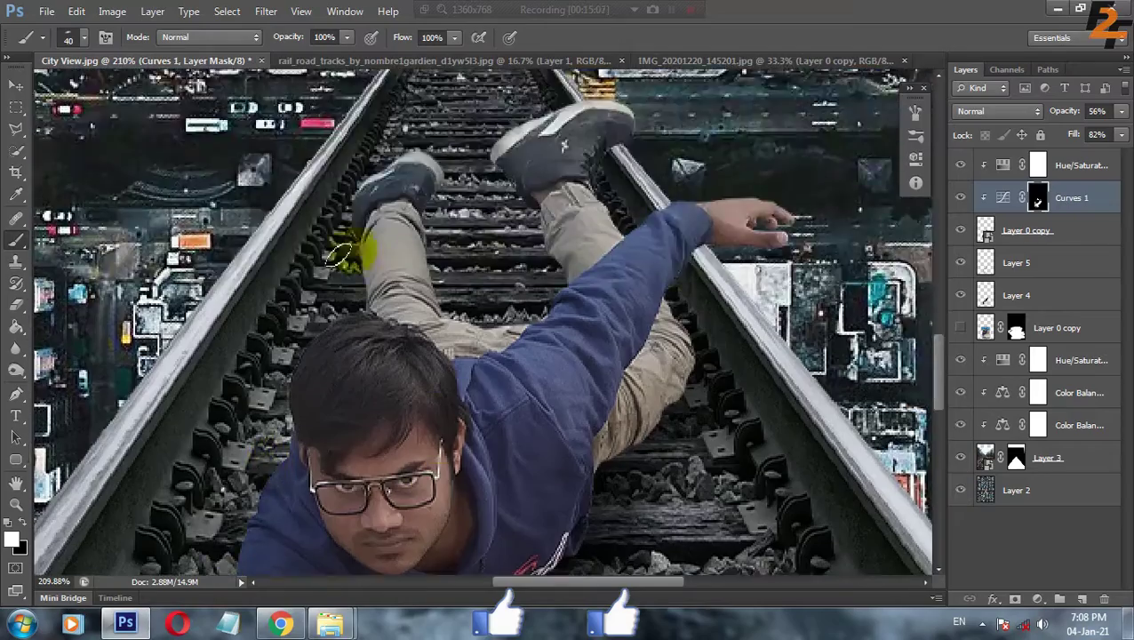
scroll(553, 430, down, 2)
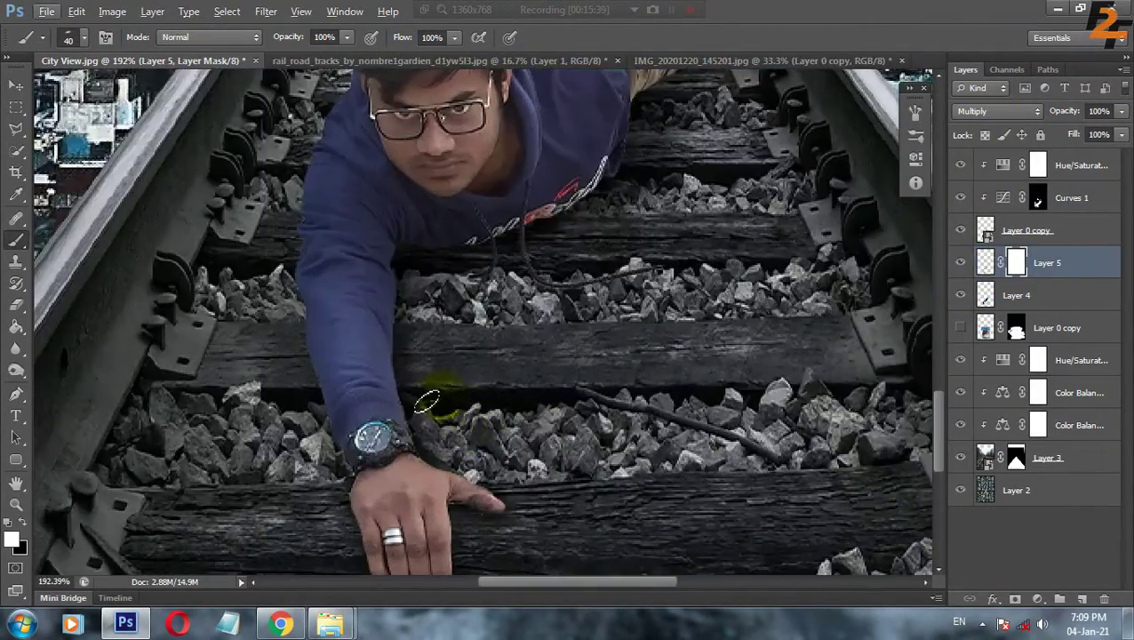
right_click(426, 401)
key(Escape)
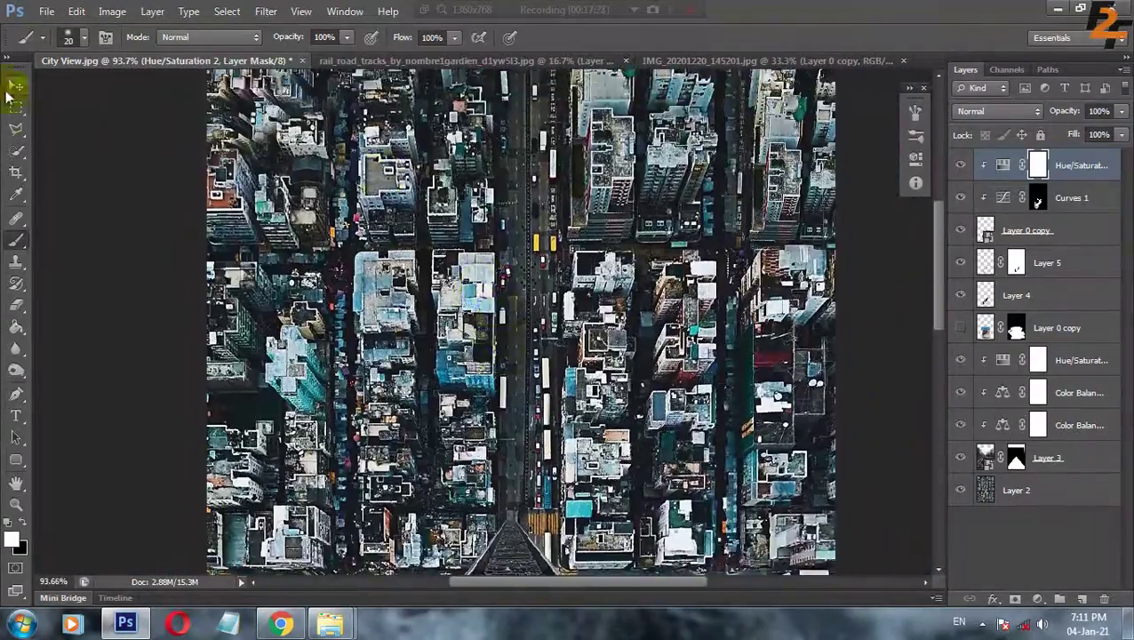
Create Layer 6 from city Layer 3 and apply a Motion Blur with 12-pixel distance.
click(1091, 459)
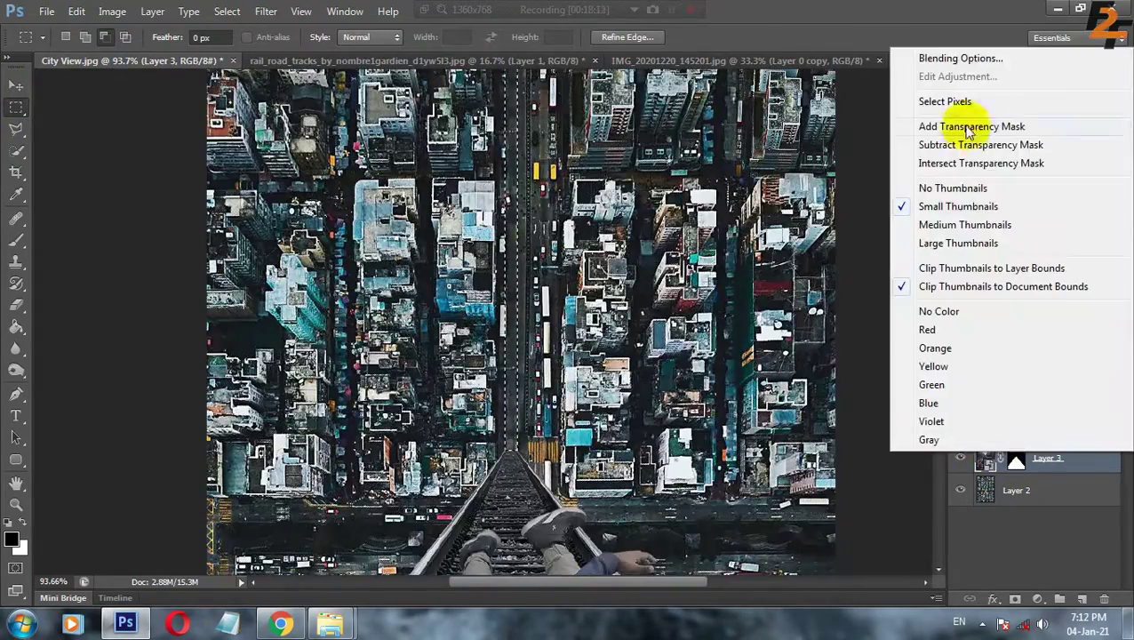
key(ctrl+shift+alt+n)
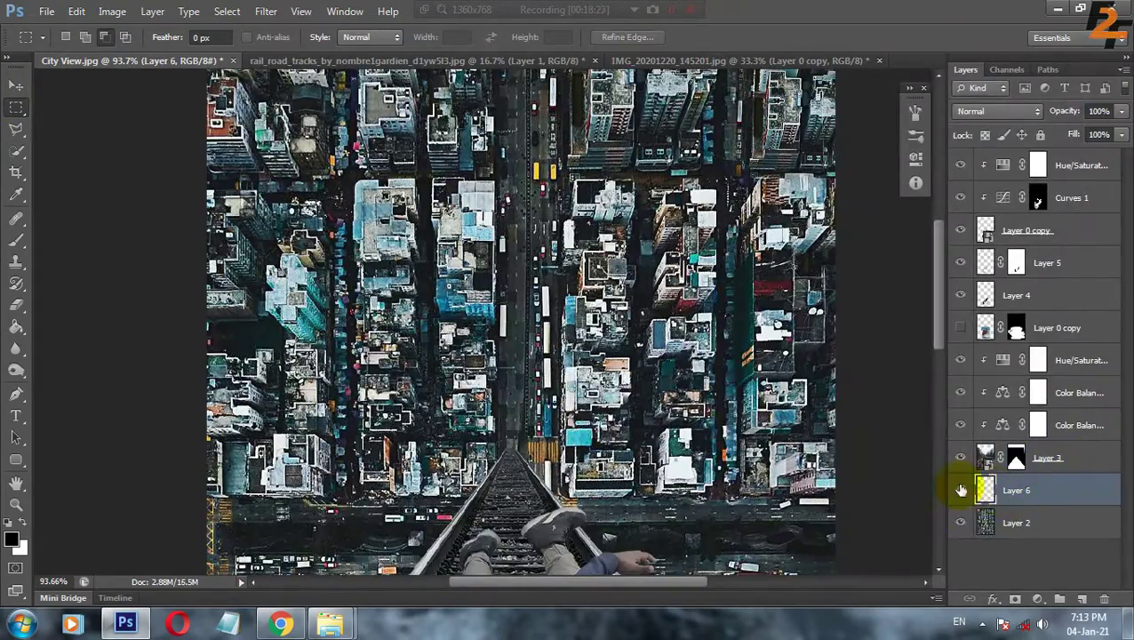
click(266, 11)
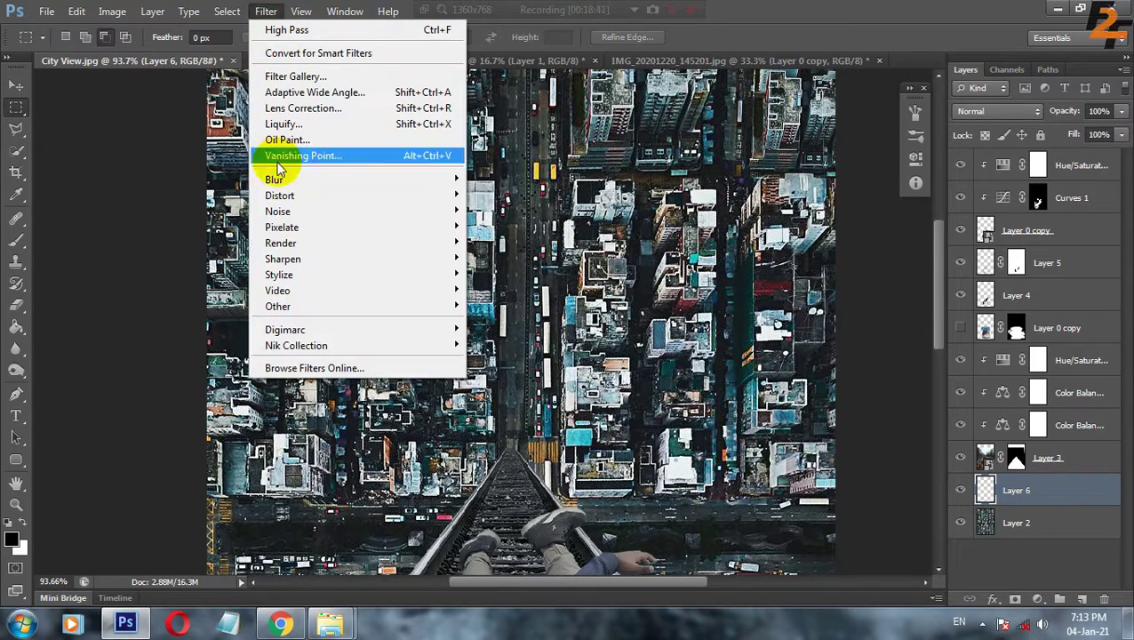
click(468, 304)
drag(342, 326, 337, 316)
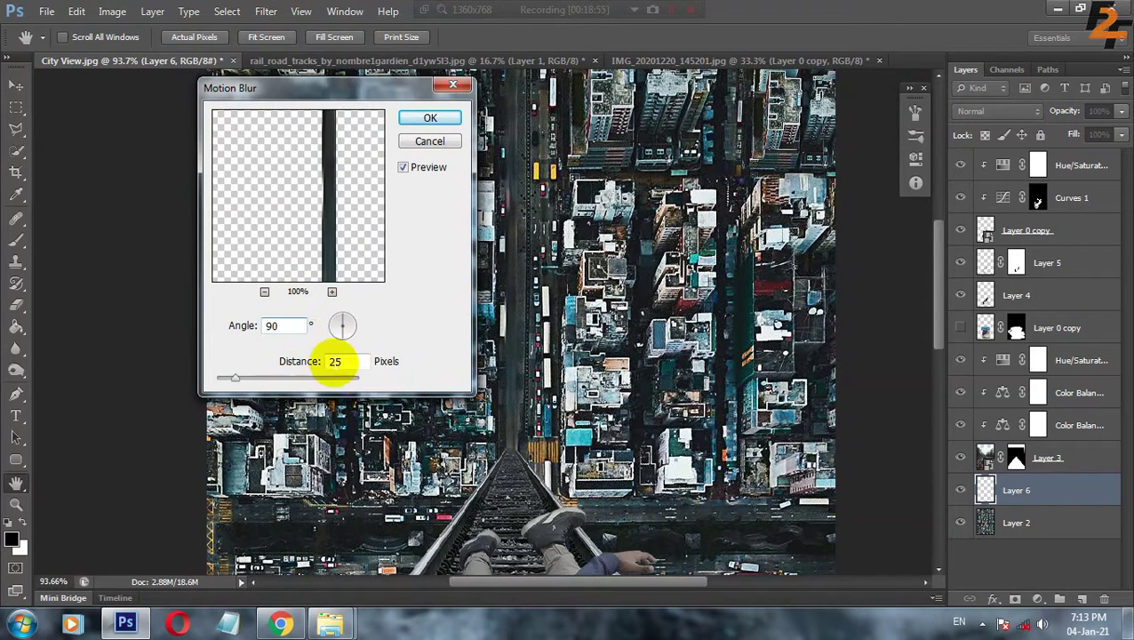
drag(234, 378, 224, 378)
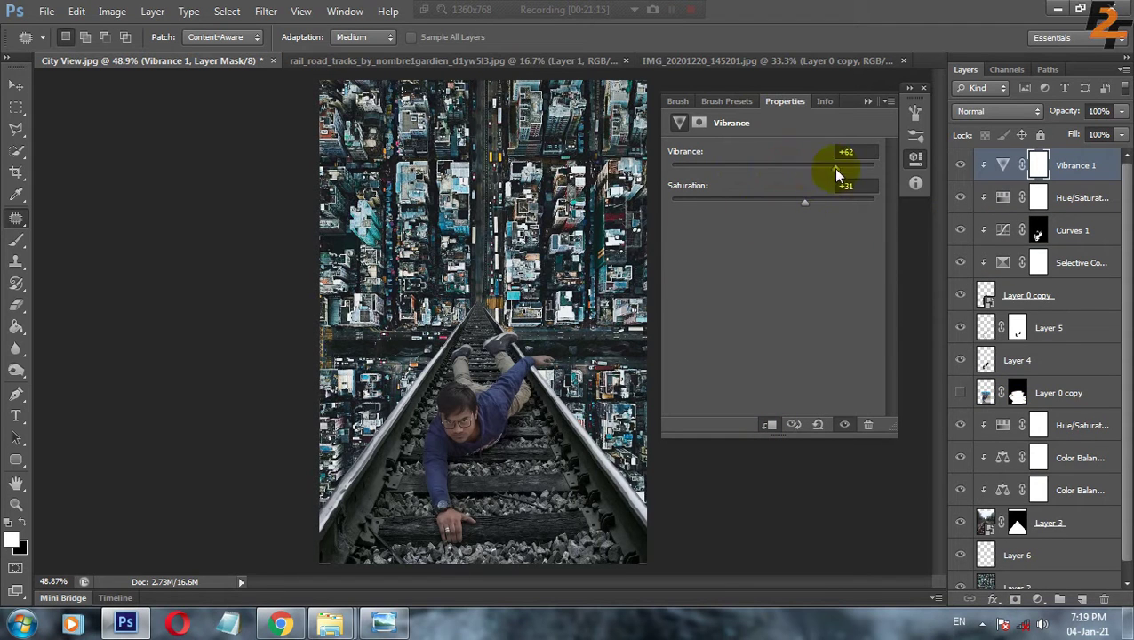
Confirm Vibrance +62 and Saturation +31, then select the Vibrance 1 layer.
click(1002, 165)
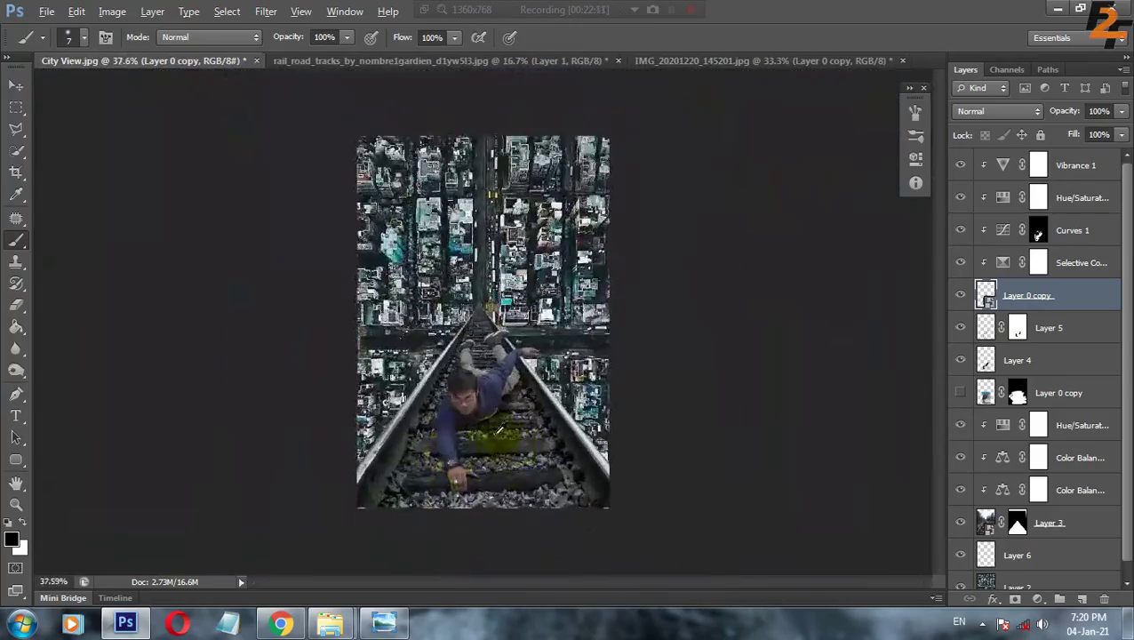
click(1075, 167)
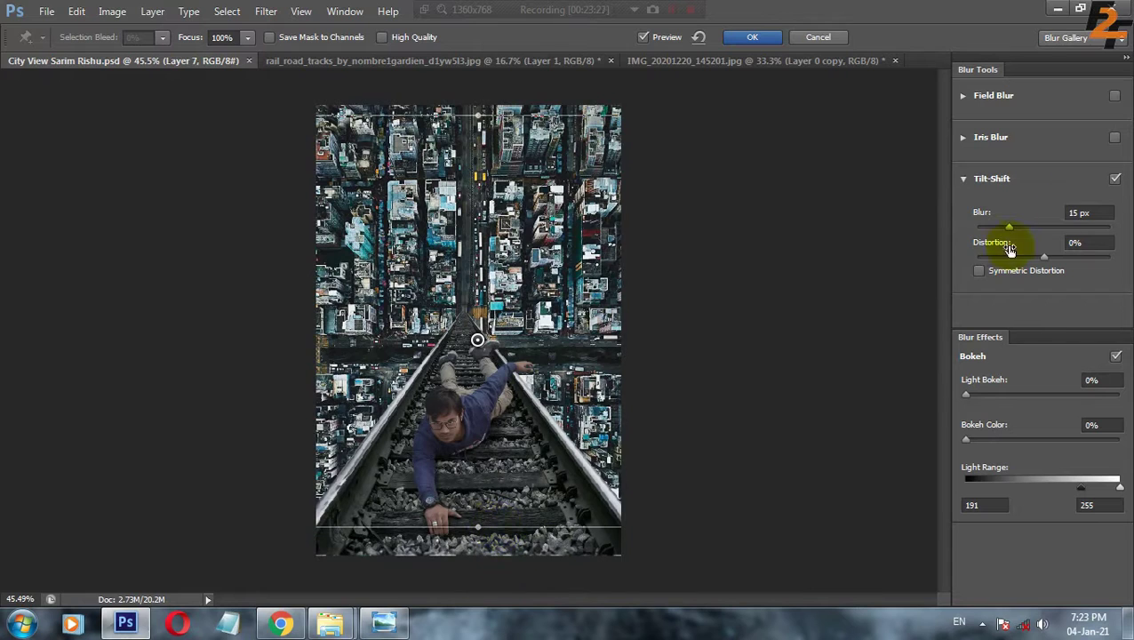
Apply a Tilt-Shift blur with raised Light Bokeh and Bokeh Color, then launch Color Efex Pro 4.
drag(481, 526, 477, 564)
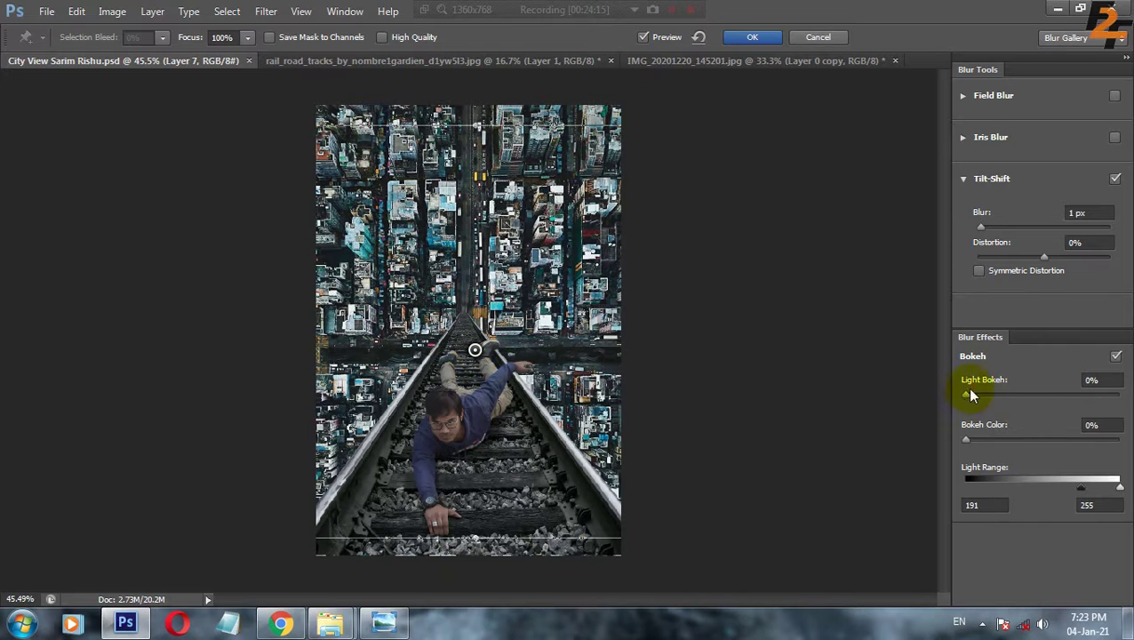
drag(966, 395, 1009, 395)
drag(966, 439, 1010, 440)
click(752, 37)
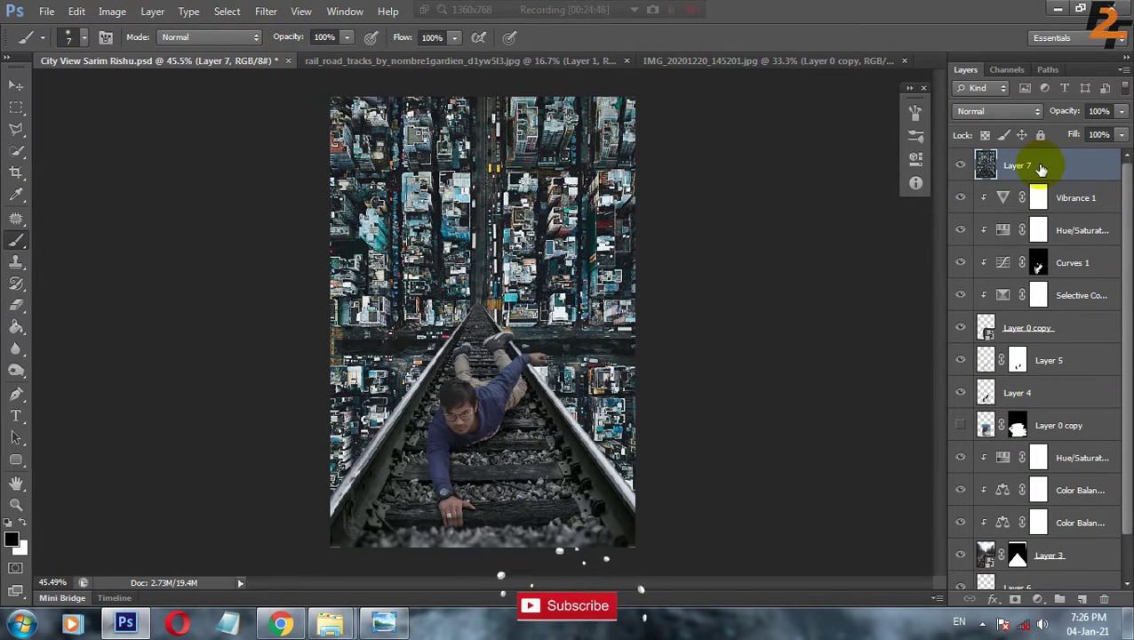
click(265, 12)
click(520, 364)
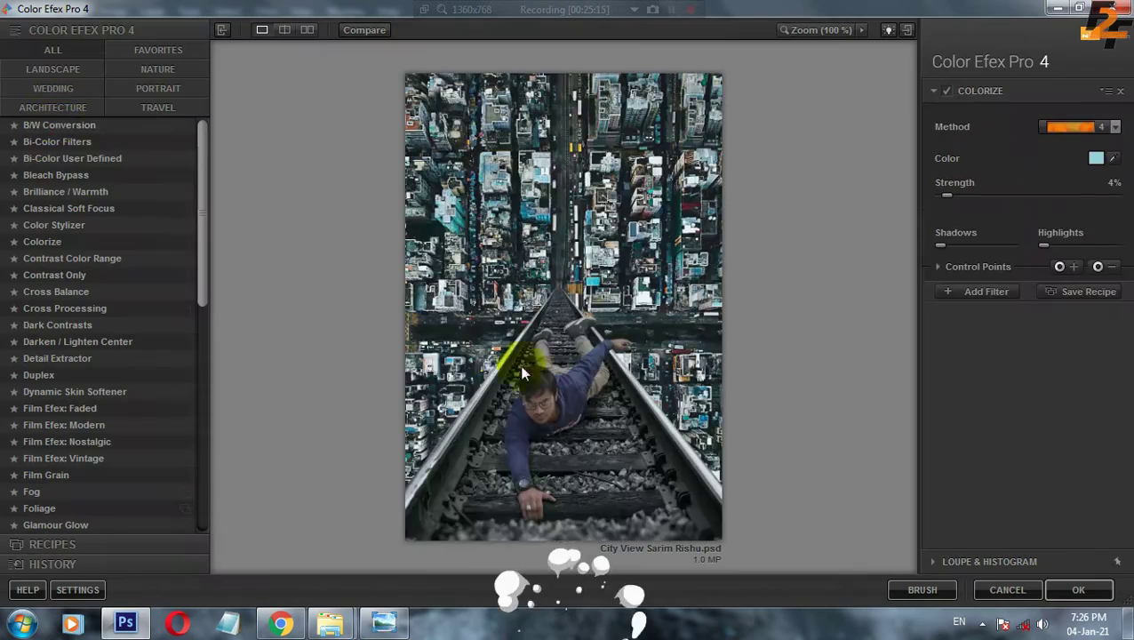
Preview B/W Conversion, Colorize, Contrast Only and Cross Processing filters, showing the Cross Processing methods.
click(59, 125)
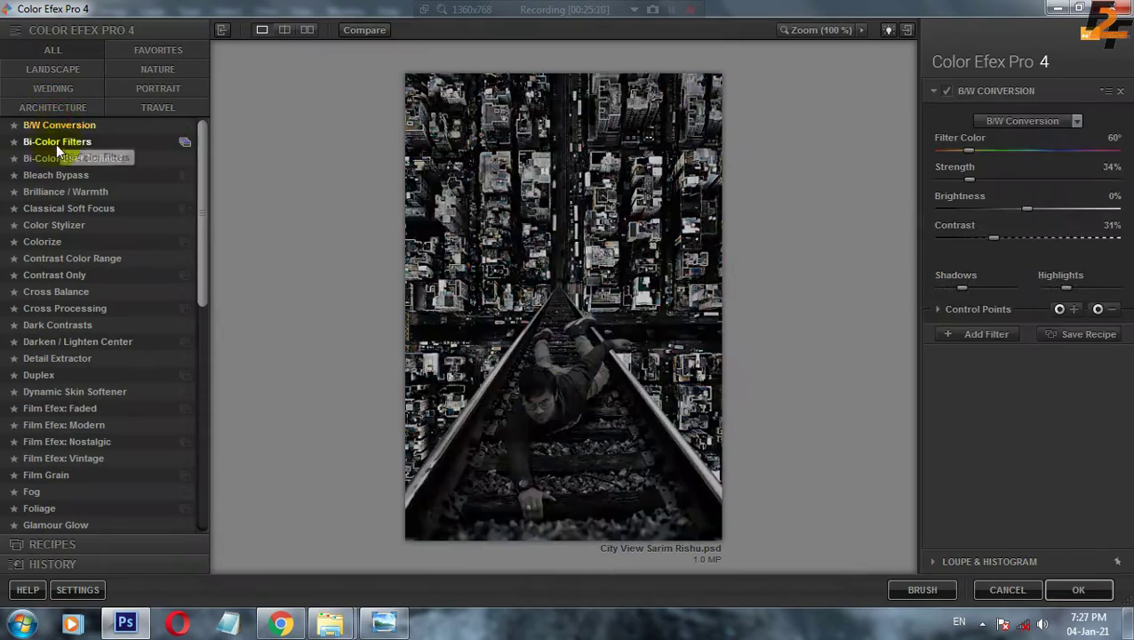
click(58, 158)
click(66, 192)
click(55, 242)
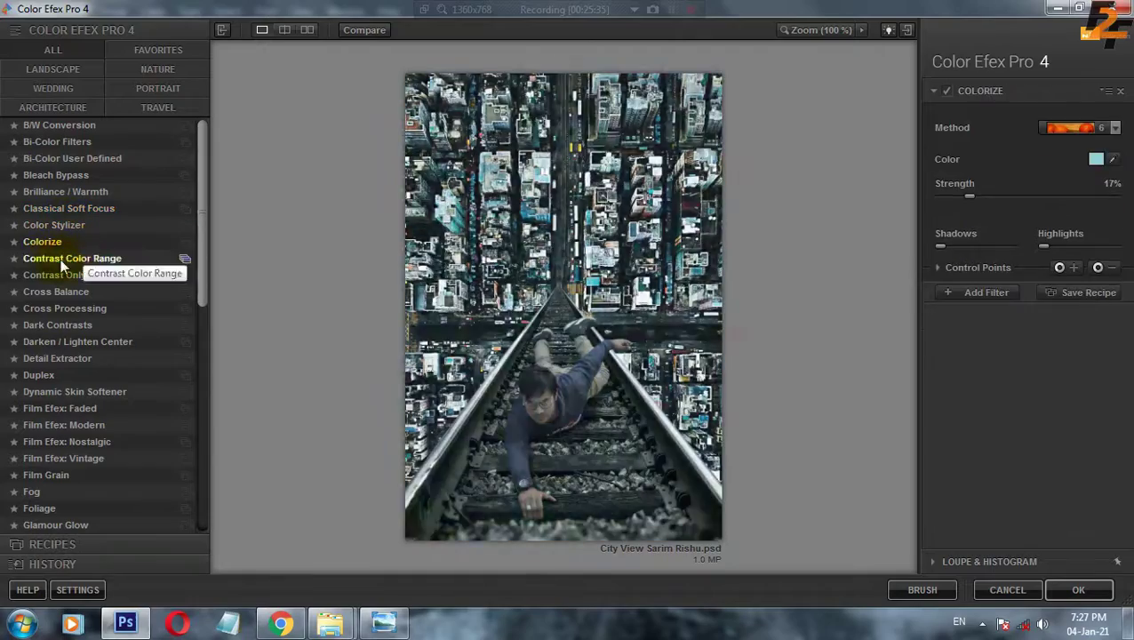
click(54, 274)
click(64, 308)
click(1076, 127)
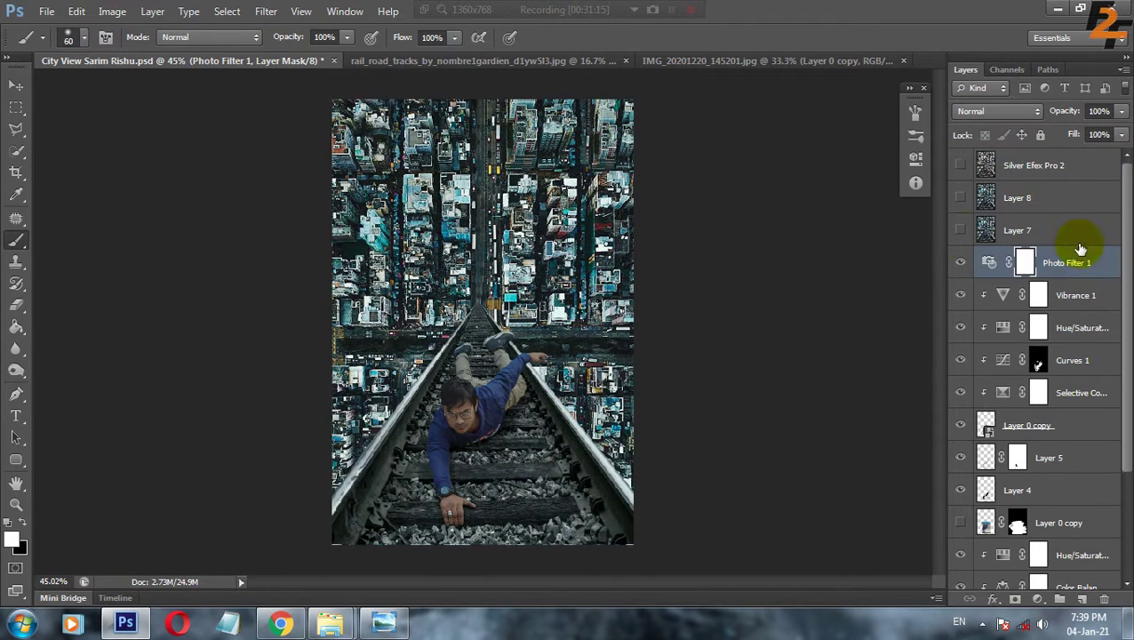
Run HDR Efex Pro 2 on the image and apply the Graduated 2 preset.
click(266, 11)
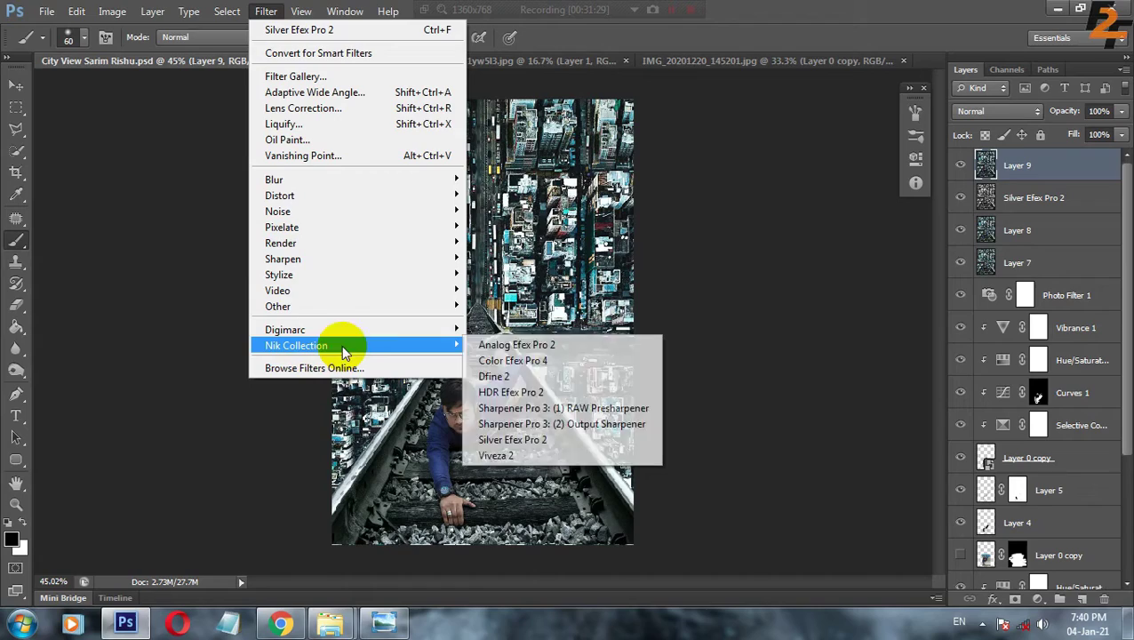
click(524, 391)
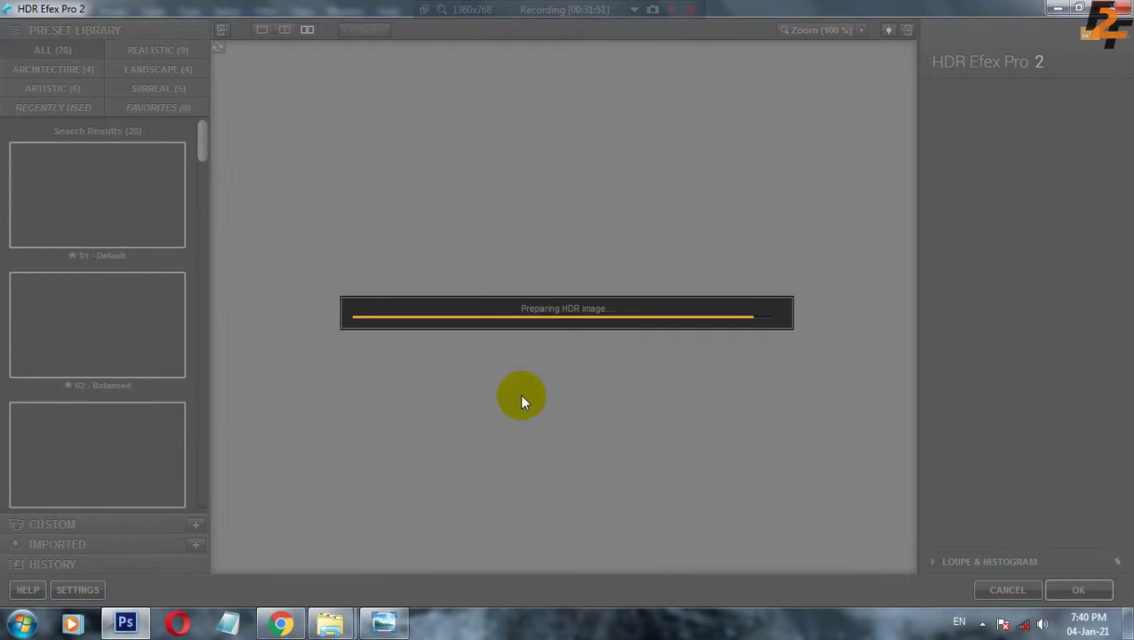
scroll(142, 223, down, 10)
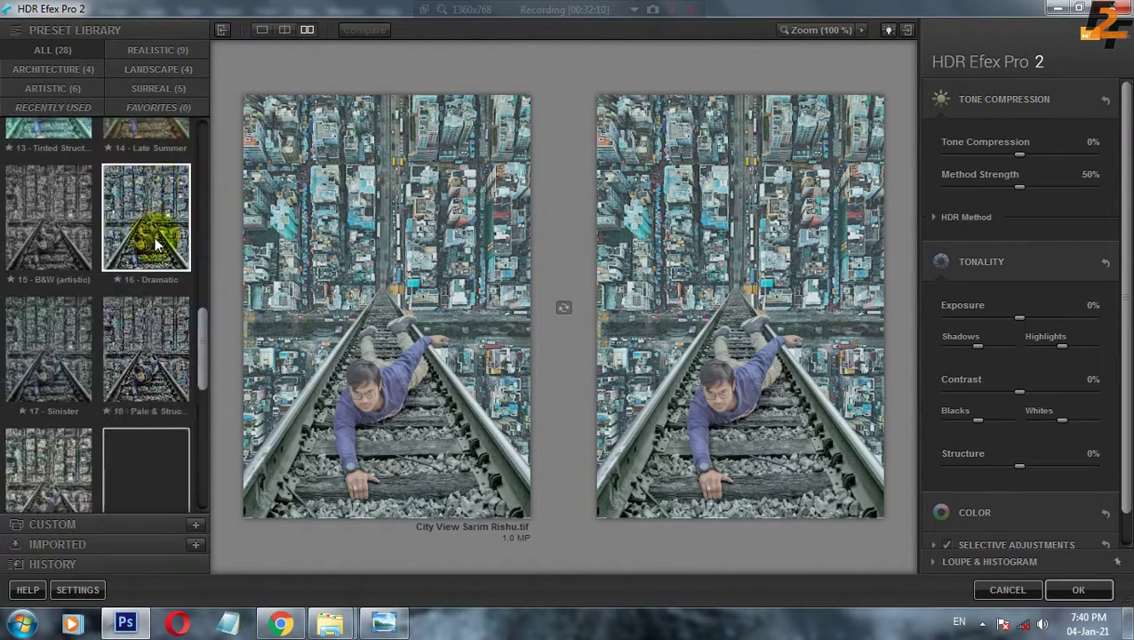
click(146, 380)
scroll(89, 418, down, 1)
click(40, 451)
click(139, 451)
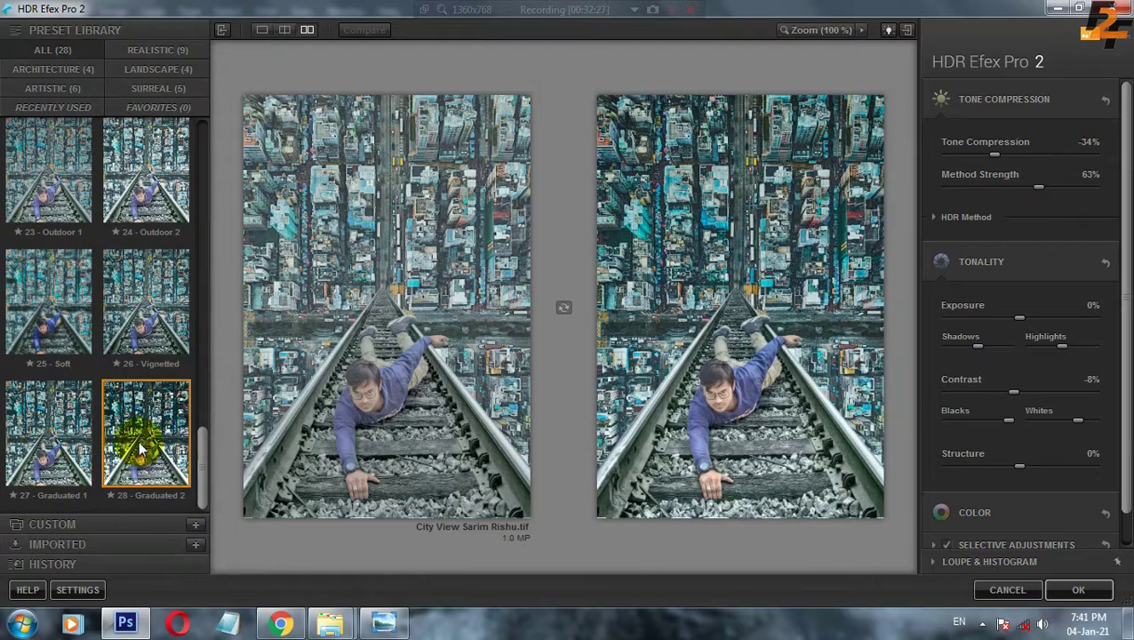
Set Tone Compression to -79% and Method Strength to 14%, then accept the HDR result.
drag(985, 156, 961, 158)
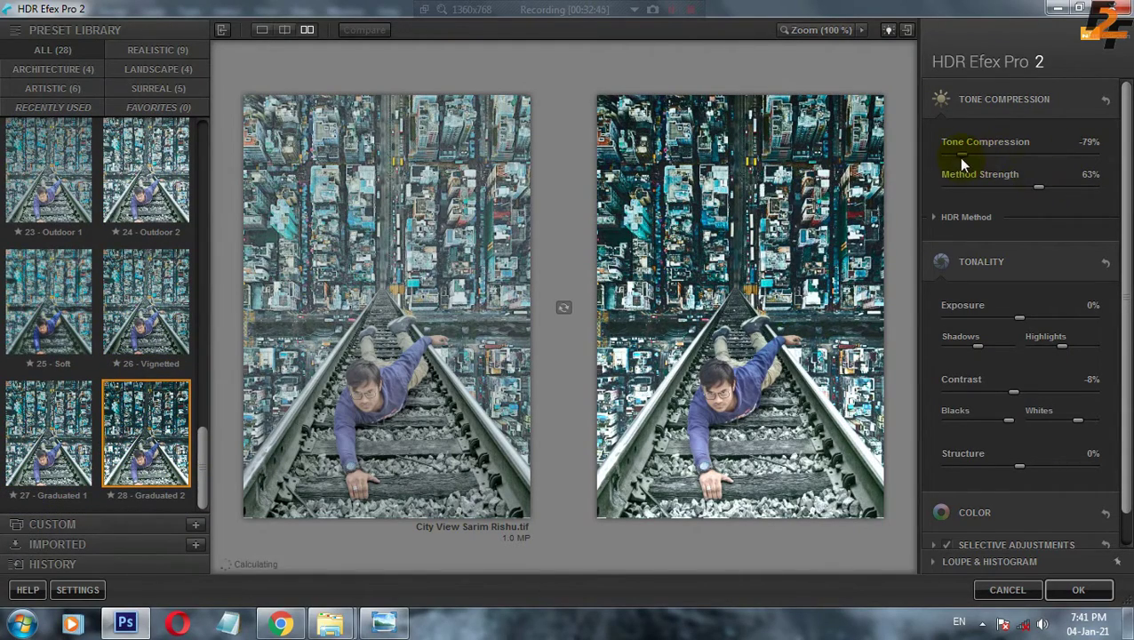
scroll(1127, 413, down, 1)
mouse_move(1020, 285)
mouse_down()
mouse_move(999, 296)
mouse_move(1020, 295)
mouse_up()
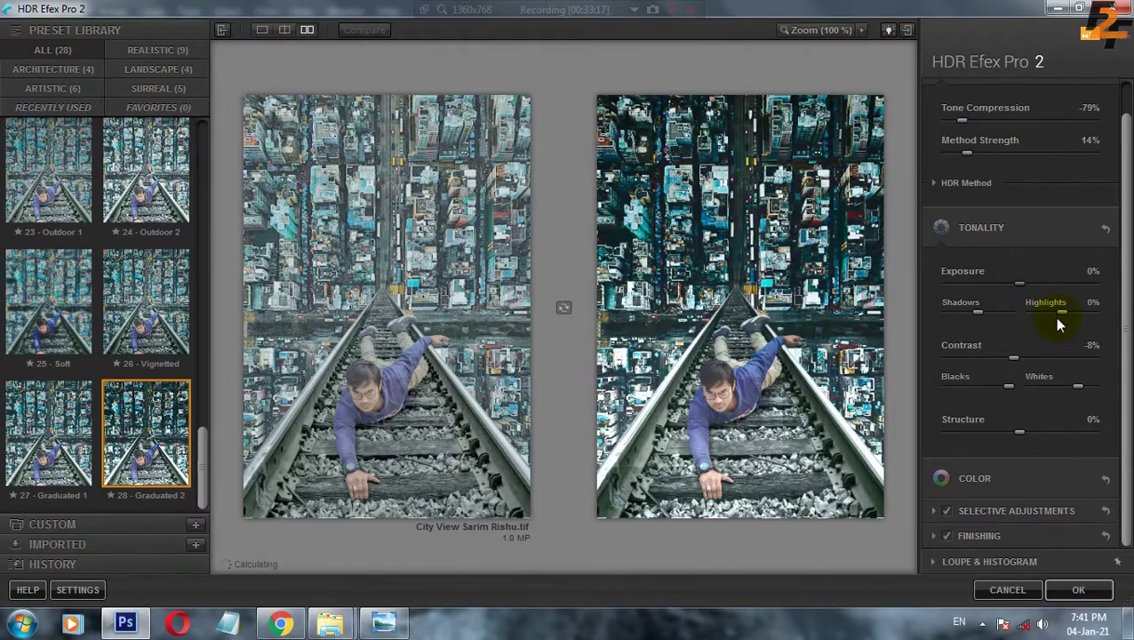
click(1066, 589)
Set Layer 9 to Soft Light blending and run Color Efex Pro 4 on the image.
click(995, 110)
click(974, 337)
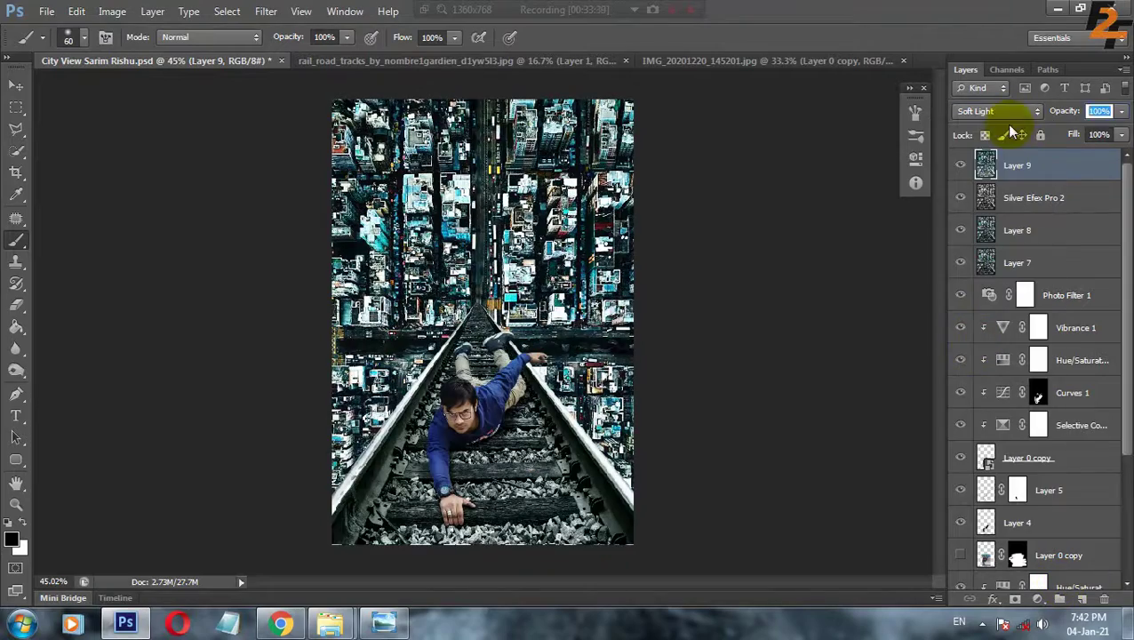
click(515, 360)
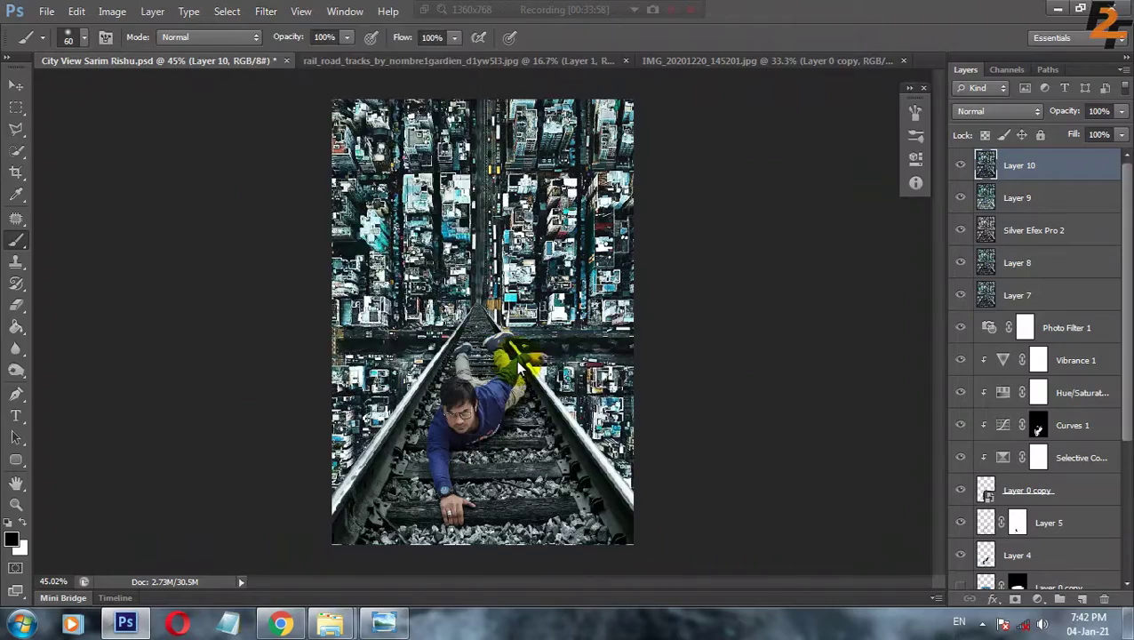